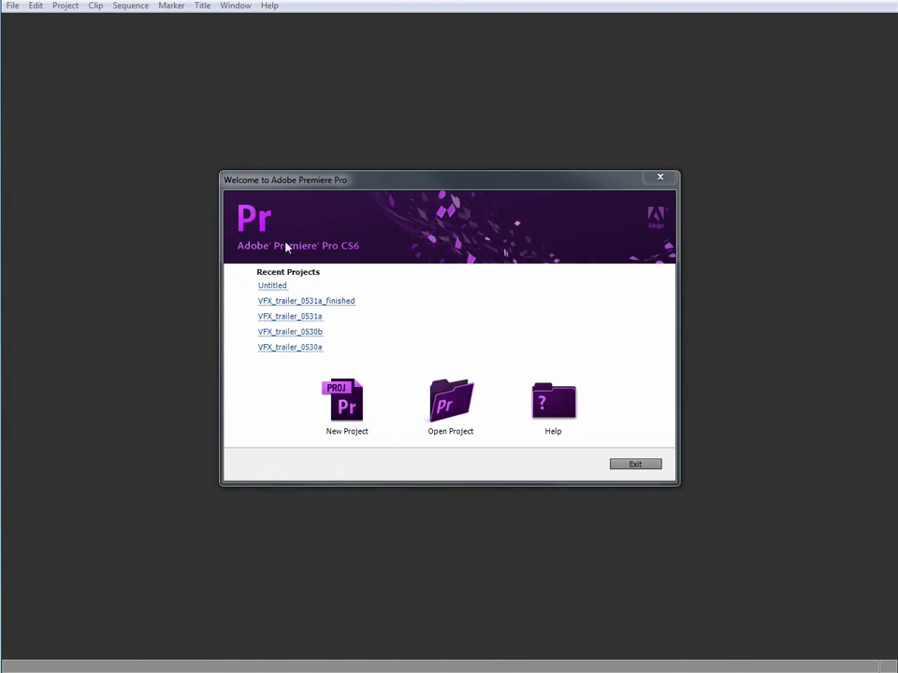
# Step: Start a new project from the Welcome screen and name it PnC
pyautogui.click(344, 415)
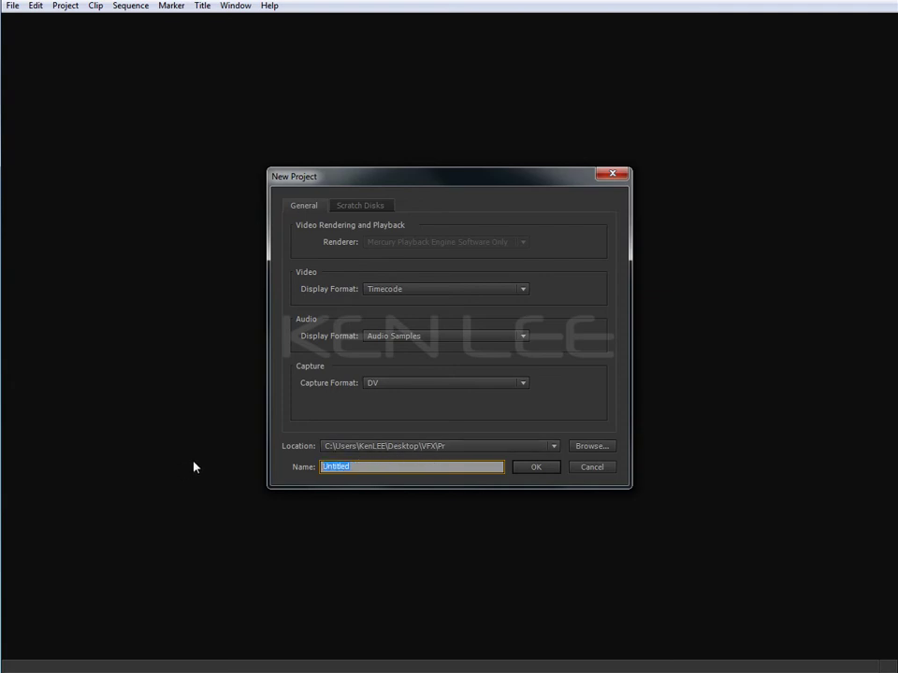
pyautogui.write('PnC')
# Step: Create the PnC project and choose the HDV 1080p25 sequence preset
pyautogui.click(527, 470)
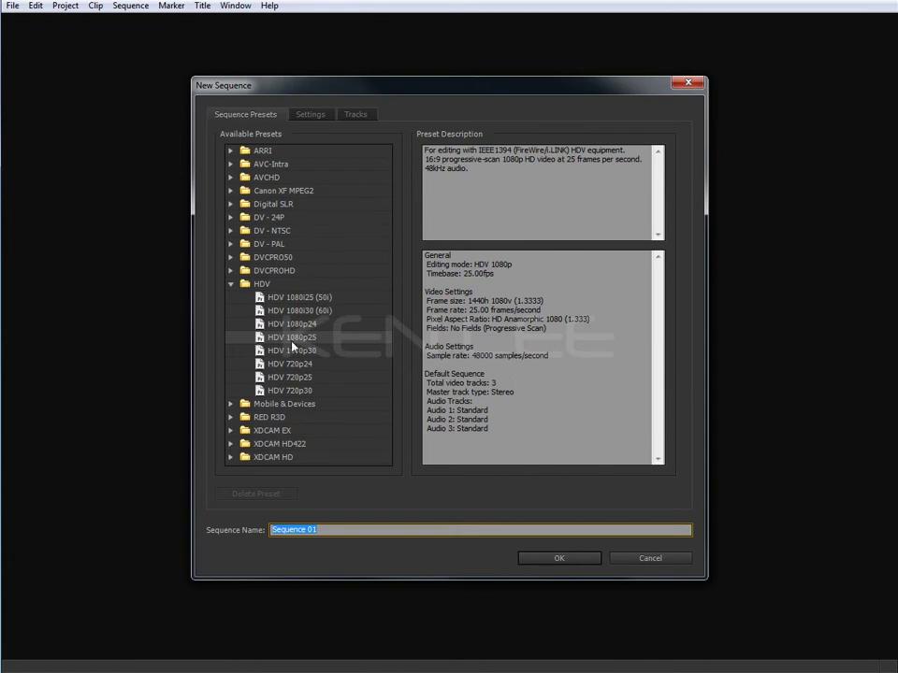
pyautogui.click(299, 378)
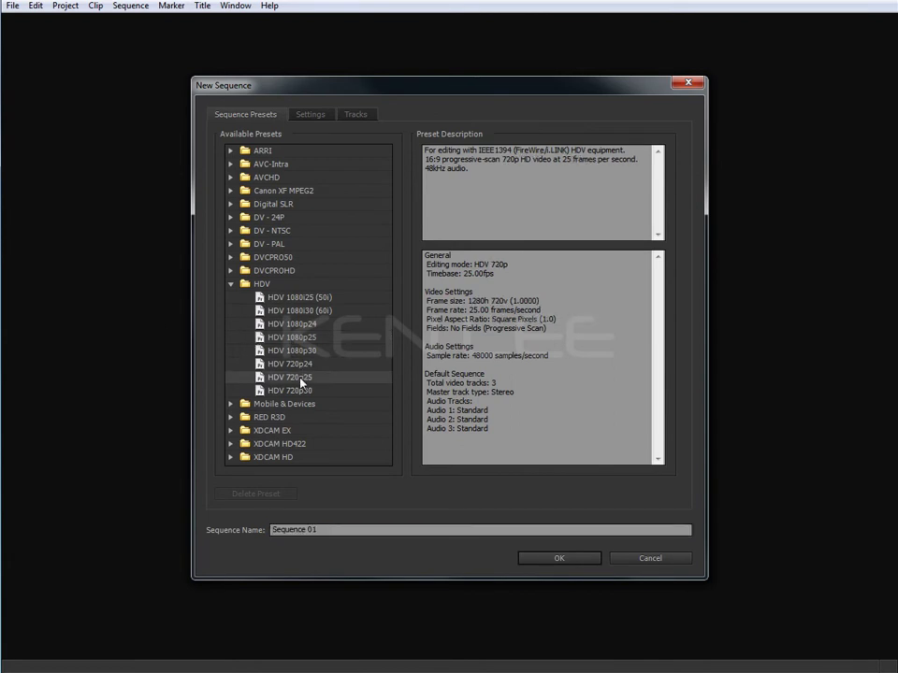
pyautogui.click(308, 339)
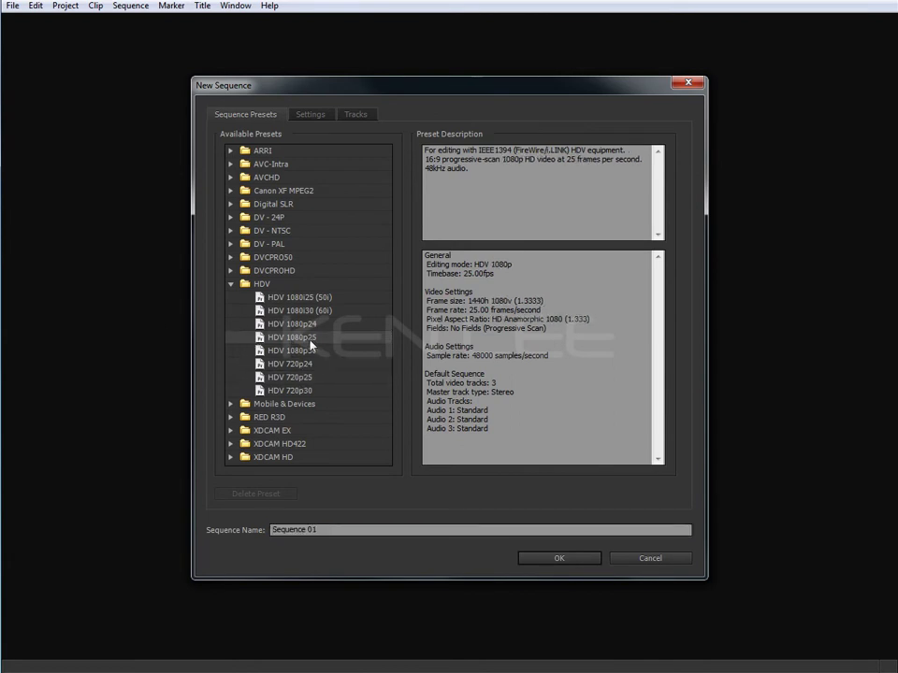
pyautogui.click(311, 376)
pyautogui.click(313, 344)
# Step: Name the sequence Editing and create it
pyautogui.click(333, 530)
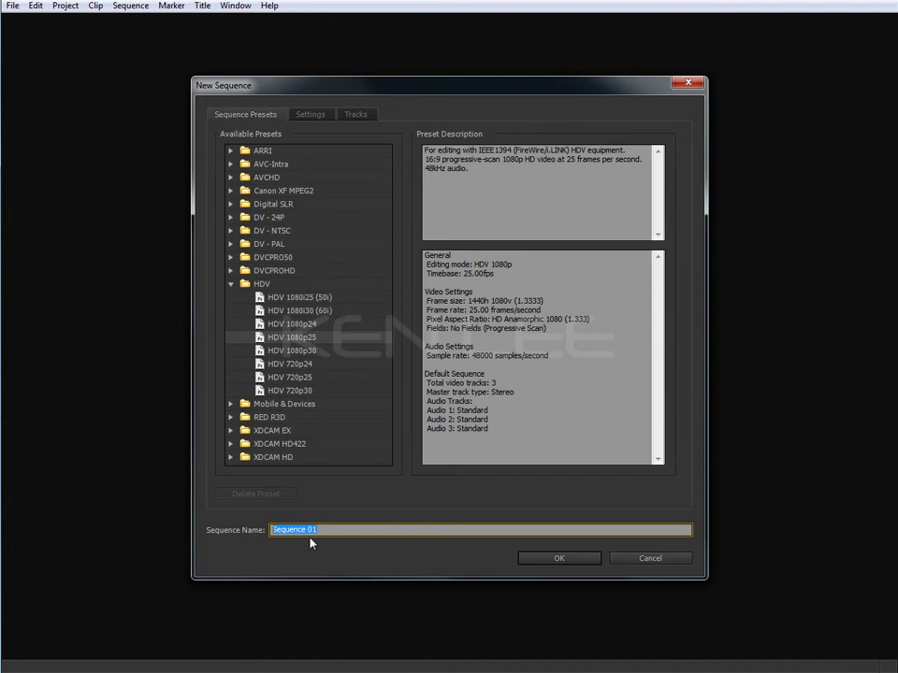
pyautogui.write('Editing')
pyautogui.click(553, 559)
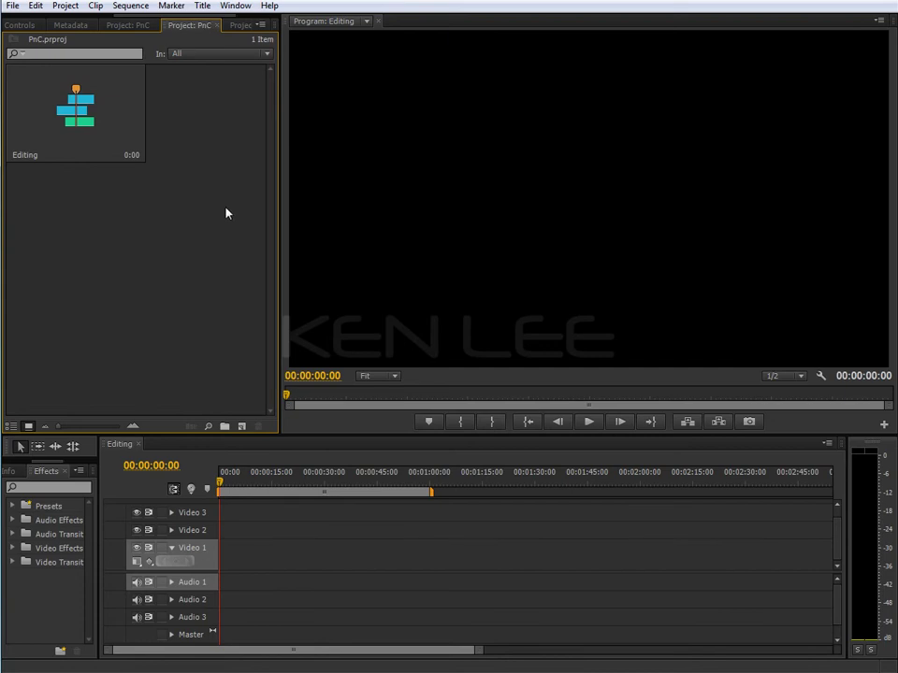
# Step: Import two MP4 video files and drop the 1e02 clip onto Video 1 and Audio 1
pyautogui.rightClick(197, 179)
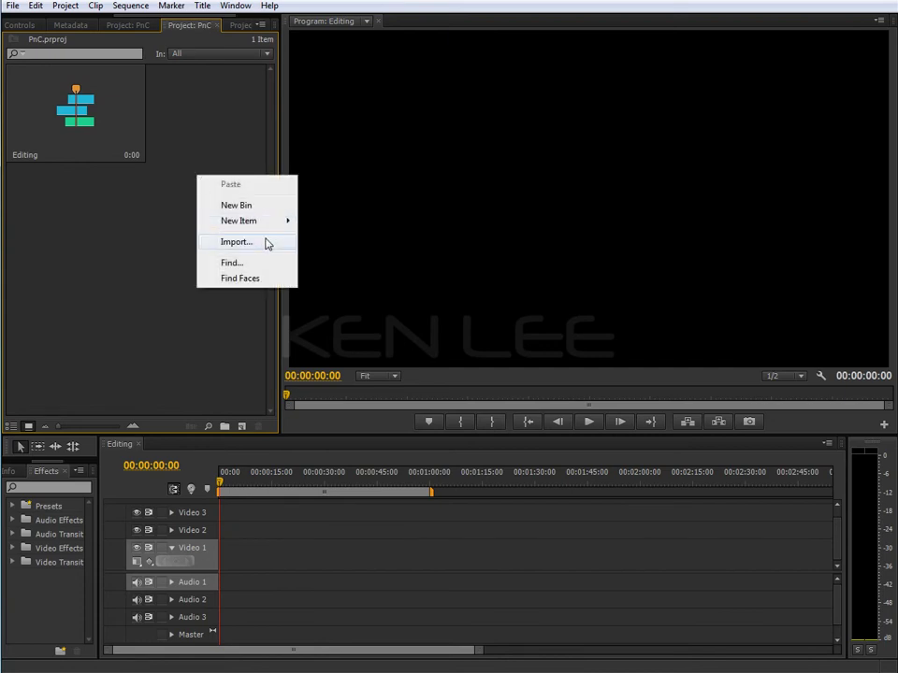
pyautogui.click(142, 276)
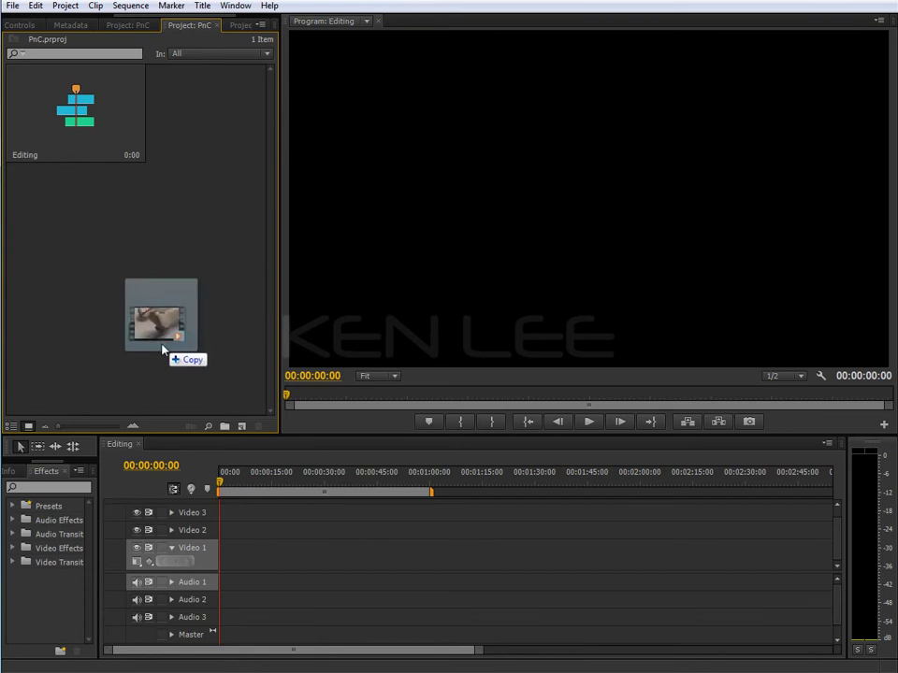
pyautogui.moveTo(0, 356); pyautogui.dragTo(162, 350)
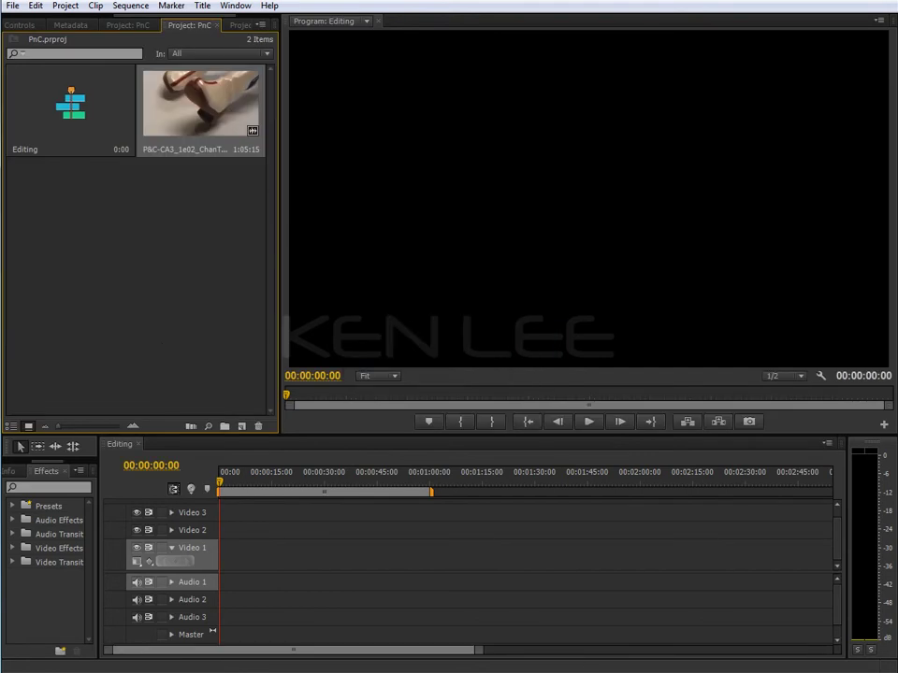
pyautogui.moveTo(831, 286); pyautogui.dragTo(138, 265)
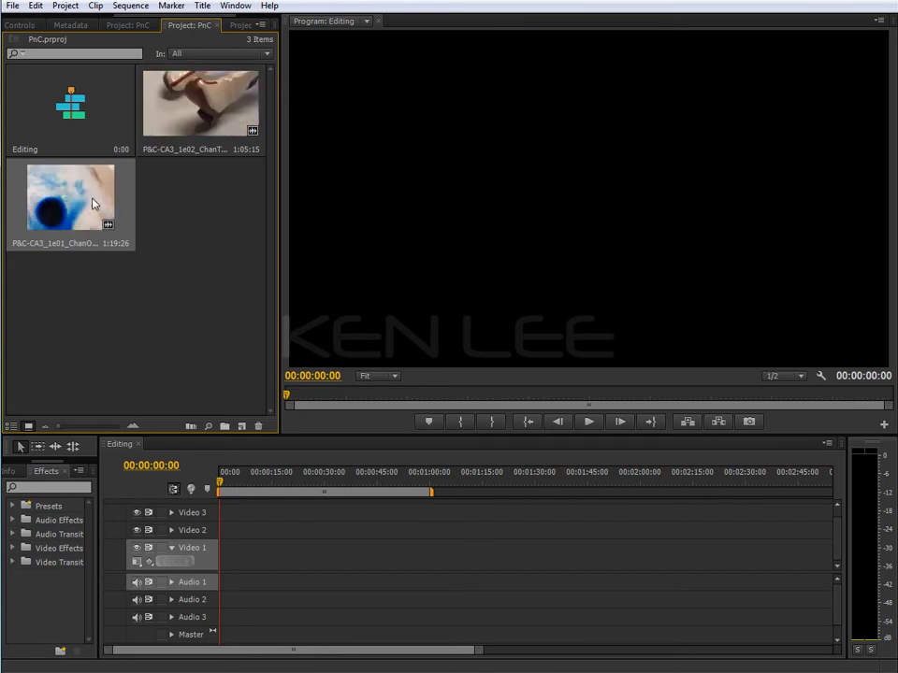
pyautogui.moveTo(254, 190)
pyautogui.mouseDown()
pyautogui.moveTo(226, 564)
pyautogui.moveTo(230, 535)
pyautogui.moveTo(234, 559)
pyautogui.mouseUp()
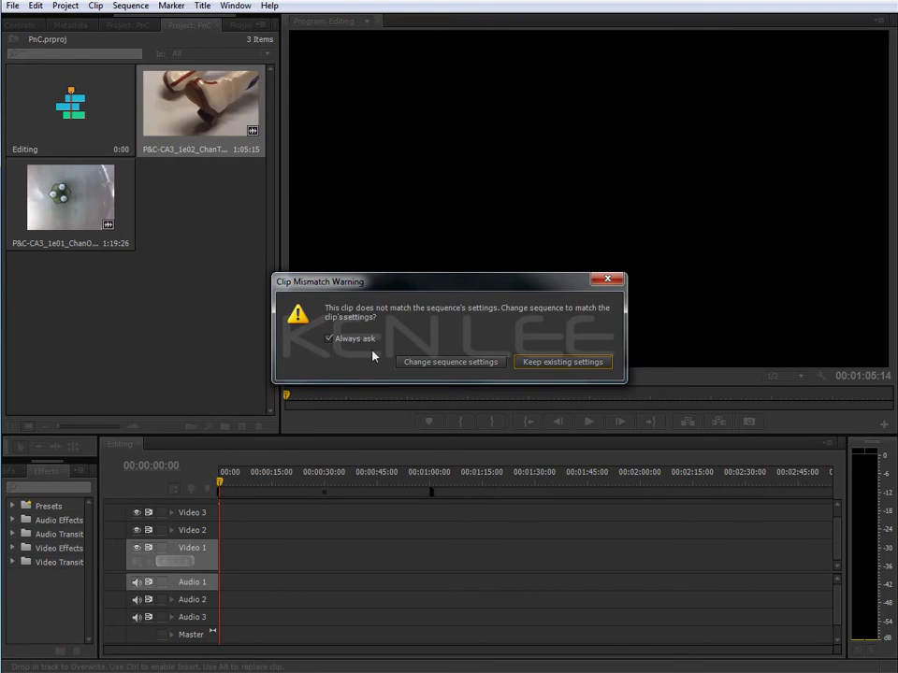
# Step: Turn off Always ask and change the sequence settings to match the 1e02 clip
pyautogui.click(328, 339)
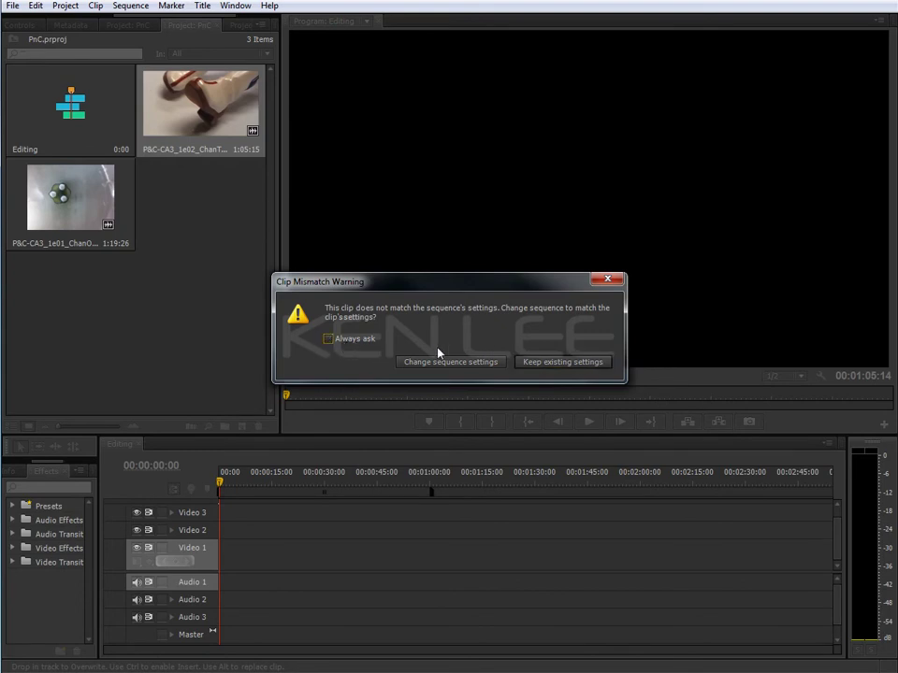
pyautogui.click(562, 363)
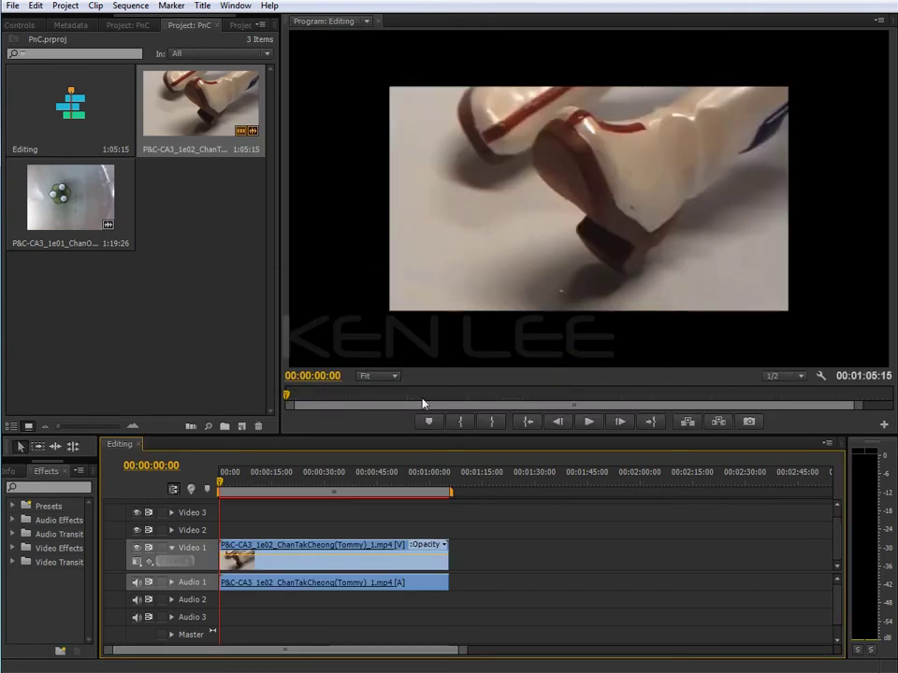
pyautogui.moveTo(261, 484)
pyautogui.mouseDown()
pyautogui.moveTo(318, 486)
pyautogui.moveTo(219, 486)
pyautogui.mouseUp()
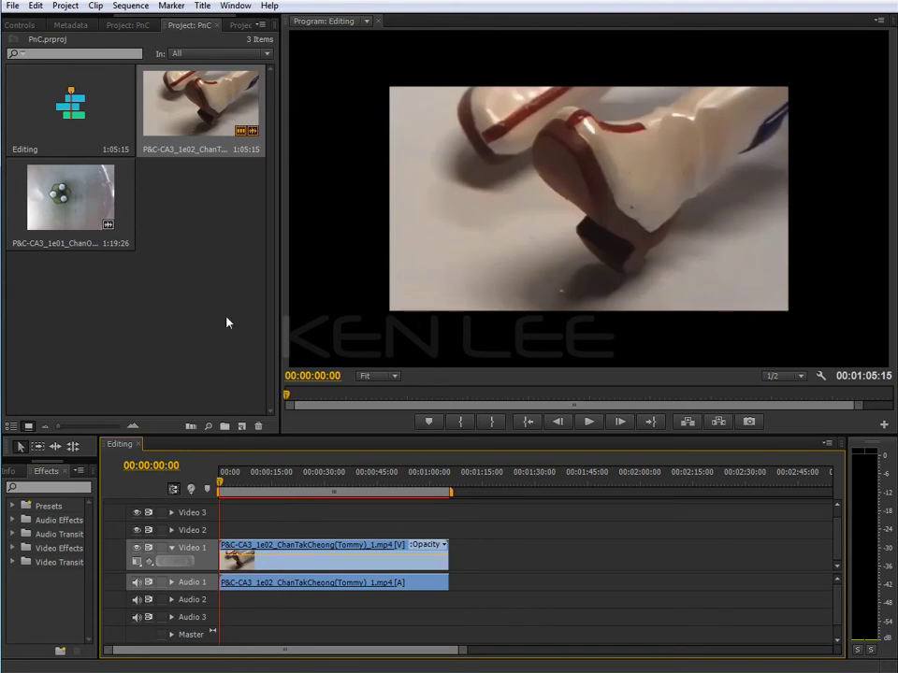
pyautogui.rightClick(189, 122)
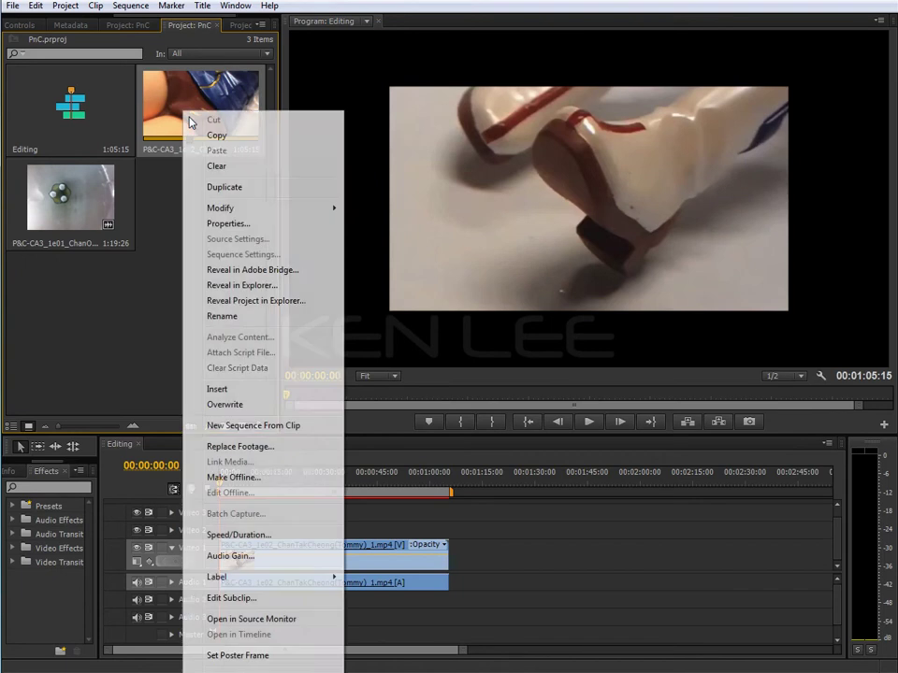
pyautogui.click(140, 304)
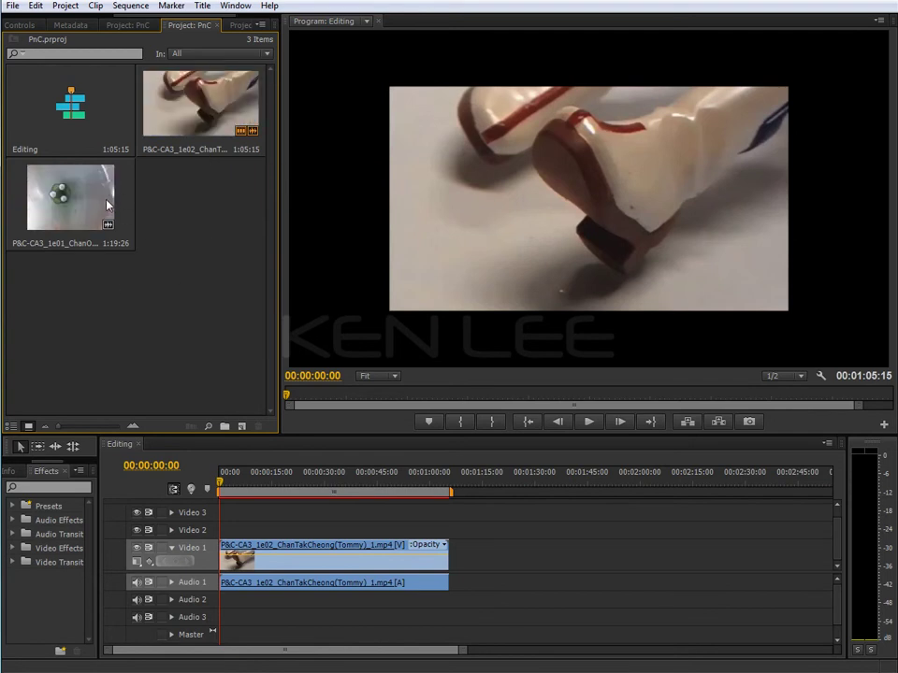
# Step: Place the 1e01 clip on Video 2 after the first clip, extending the sequence to 00:02:25:11
pyautogui.moveTo(81, 204)
pyautogui.mouseDown()
pyautogui.moveTo(459, 568)
pyautogui.moveTo(455, 536)
pyautogui.mouseUp()
pyautogui.moveTo(391, 485); pyautogui.dragTo(504, 483)
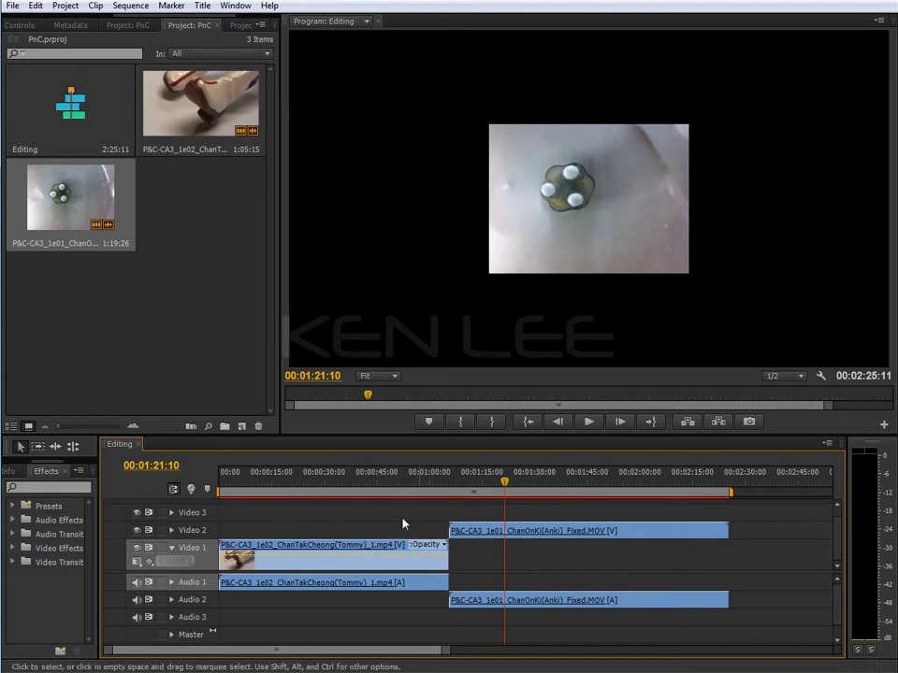
pyautogui.moveTo(341, 641); pyautogui.dragTo(611, 543)
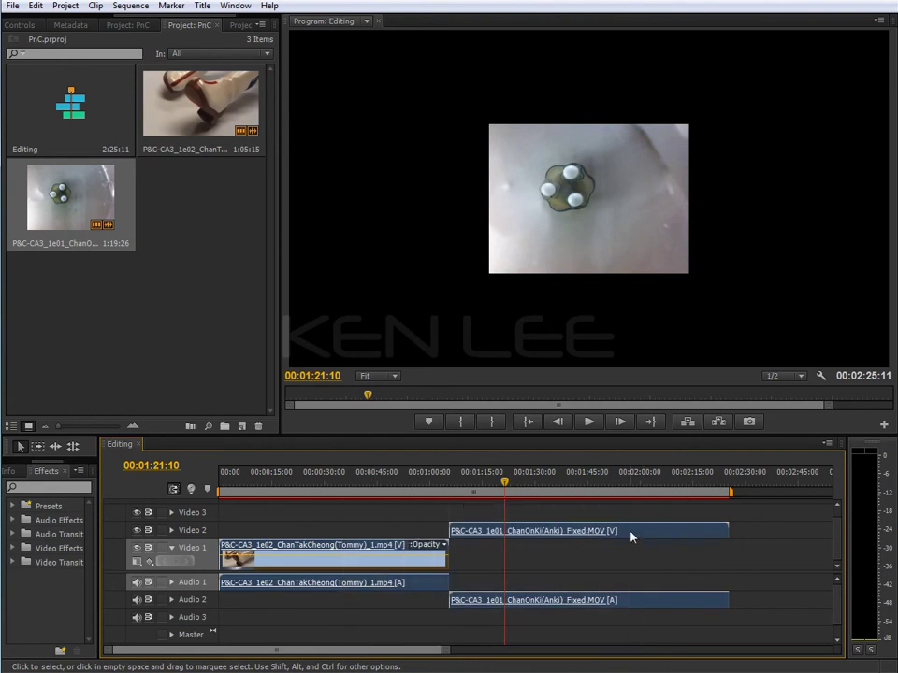
pyautogui.rightClick(632, 534)
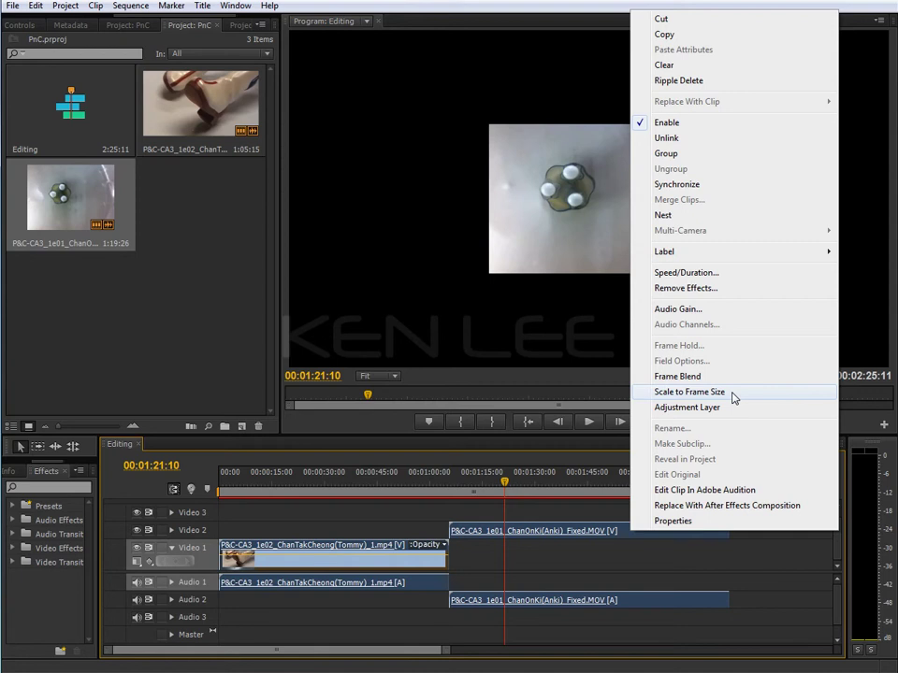
# Step: Apply Scale to Frame Size to the 1e01 clip, check both clips, and widen the Project panel
pyautogui.click(734, 393)
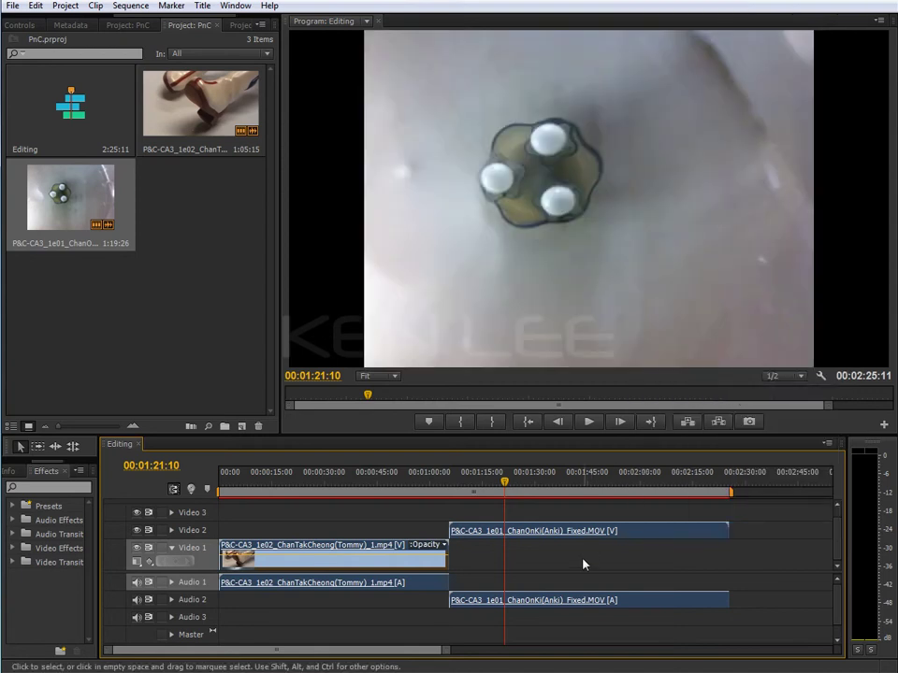
pyautogui.click(420, 485)
pyautogui.click(333, 485)
pyautogui.click(270, 485)
pyautogui.click(404, 484)
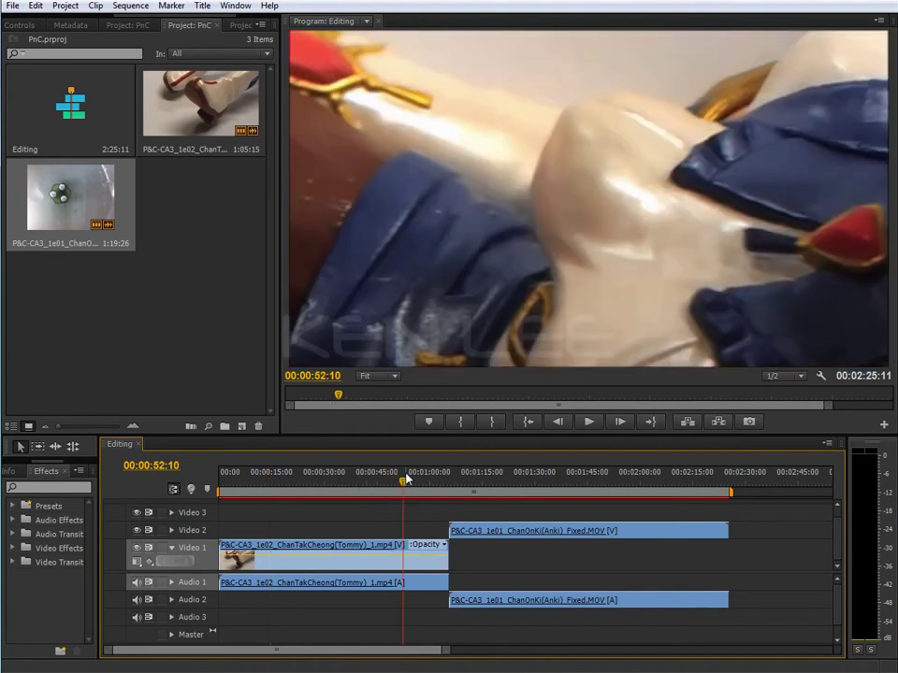
pyautogui.click(505, 482)
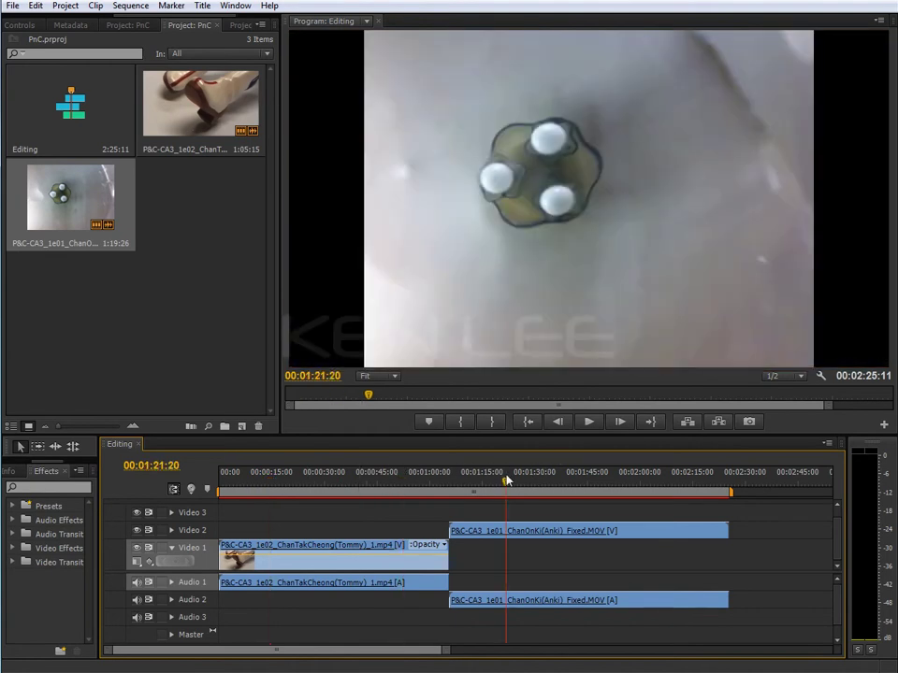
pyautogui.click(540, 483)
pyautogui.click(595, 481)
pyautogui.click(619, 481)
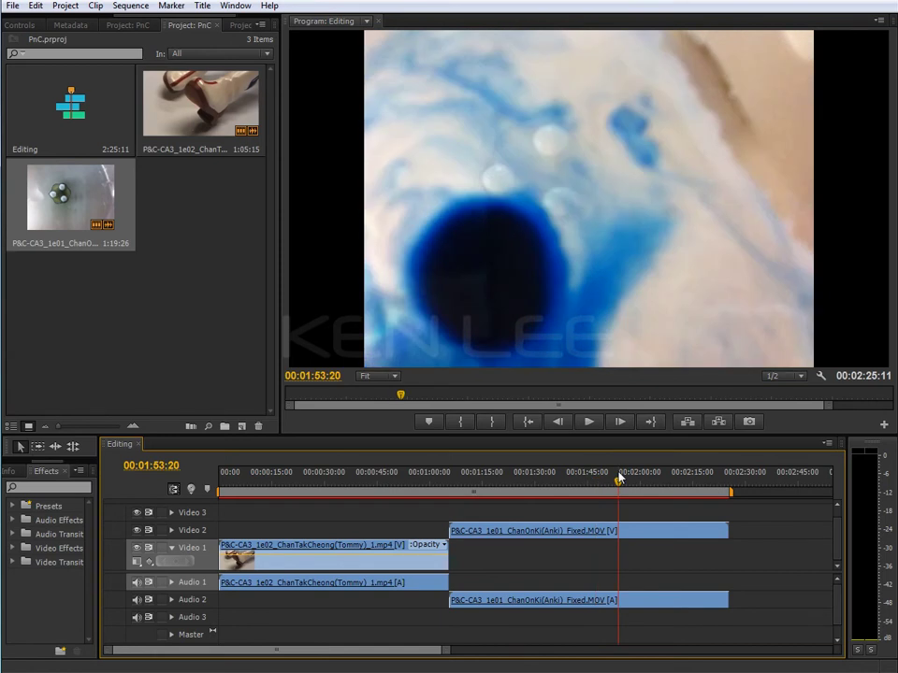
pyautogui.click(533, 531)
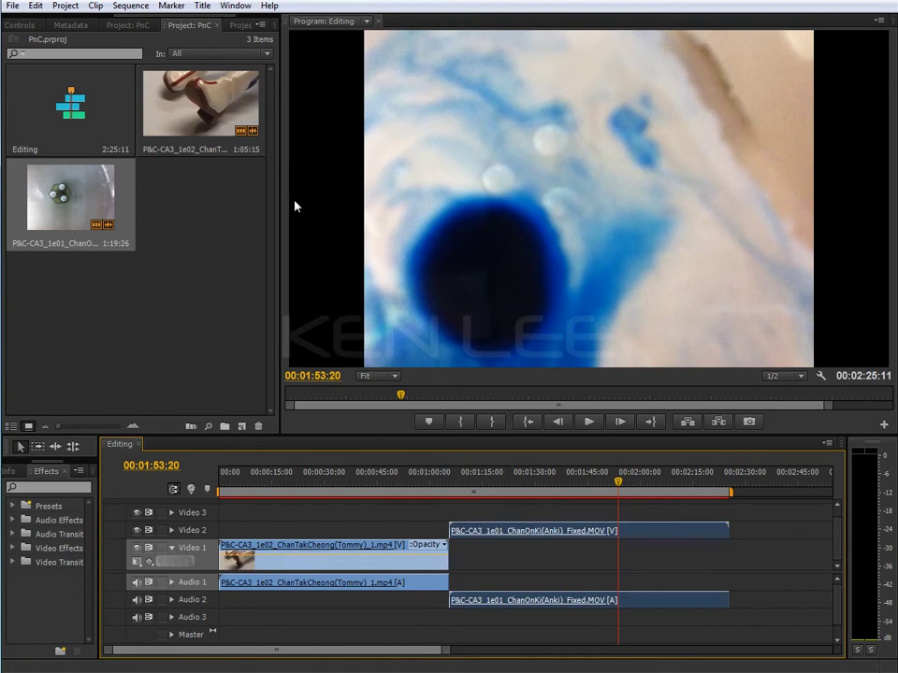
pyautogui.moveTo(280, 199); pyautogui.dragTo(382, 196)
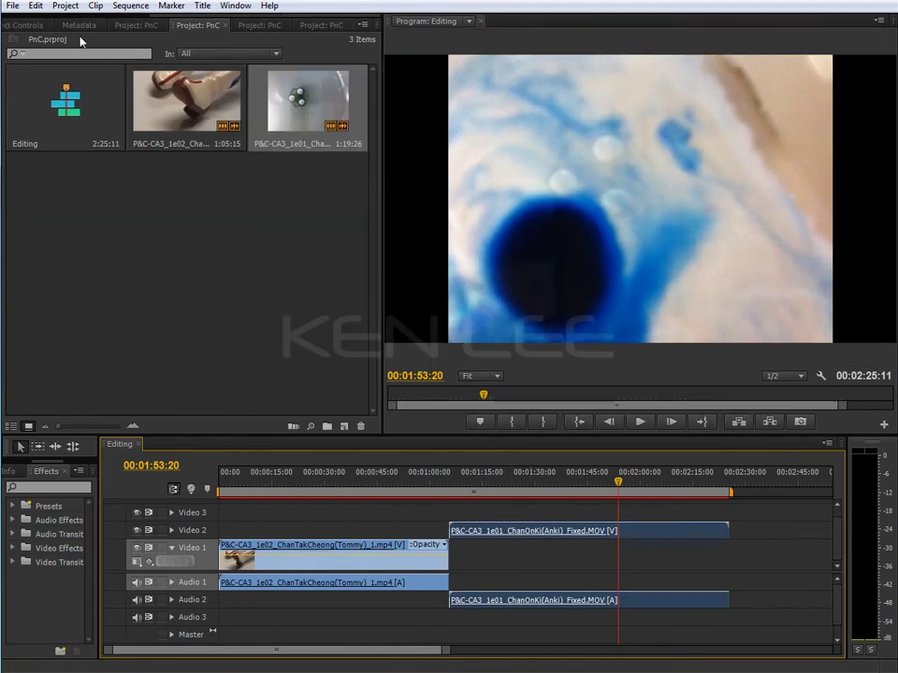
# Step: Show the Effect Controls for the 1e01 clip and expand its Motion settings
pyautogui.scroll(2, 141, 18)
pyautogui.scroll(3, 141, 18)
pyautogui.click(165, 25)
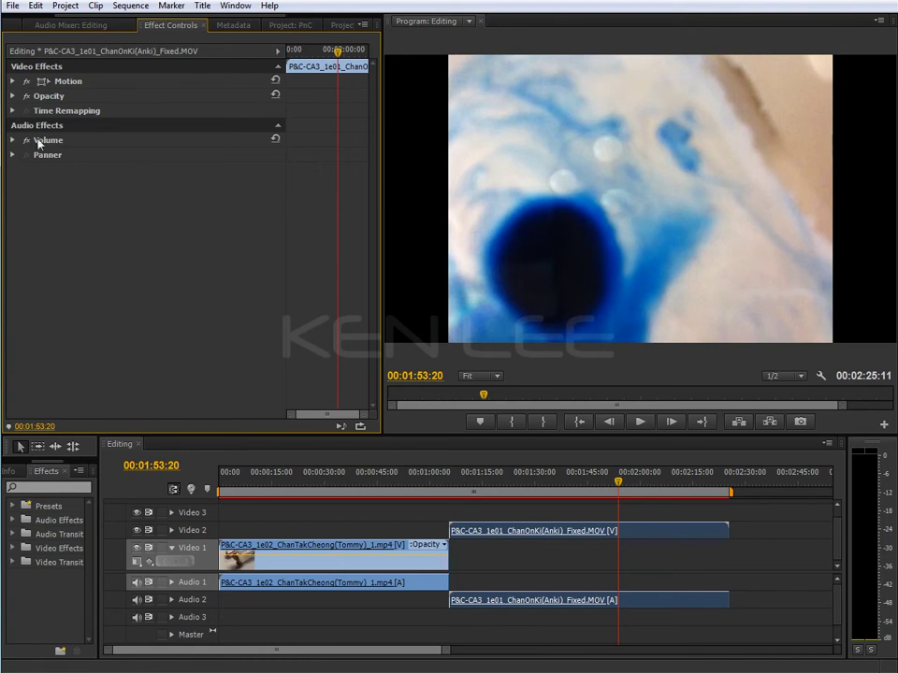
pyautogui.click(12, 95)
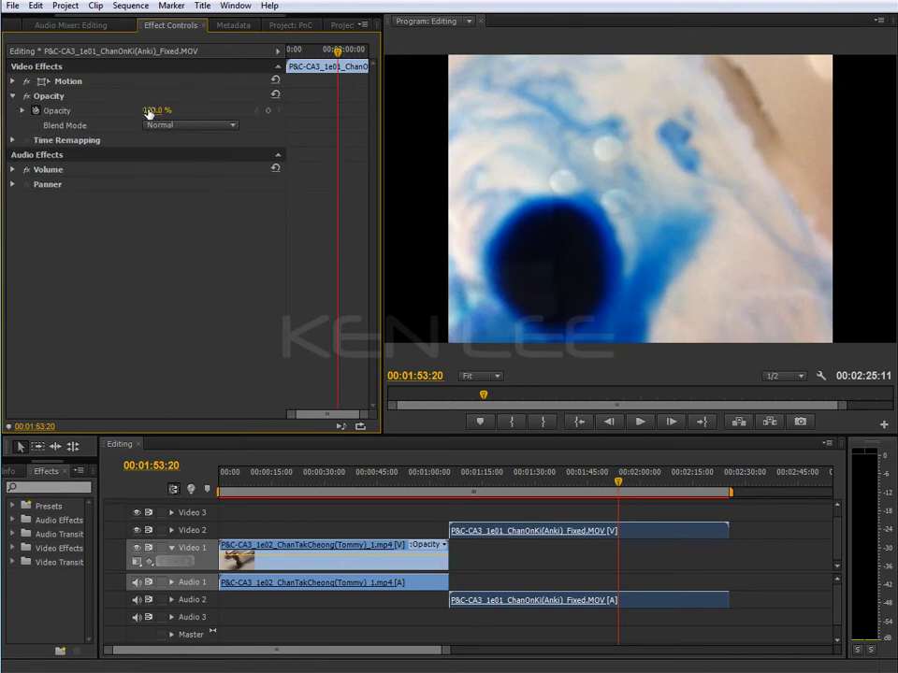
pyautogui.click(12, 95)
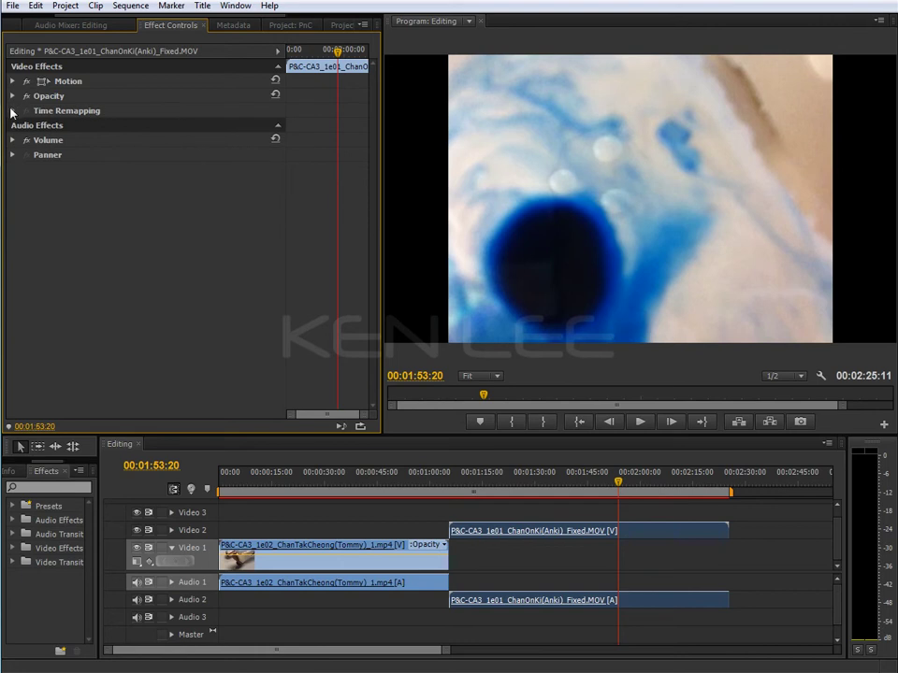
pyautogui.click(12, 110)
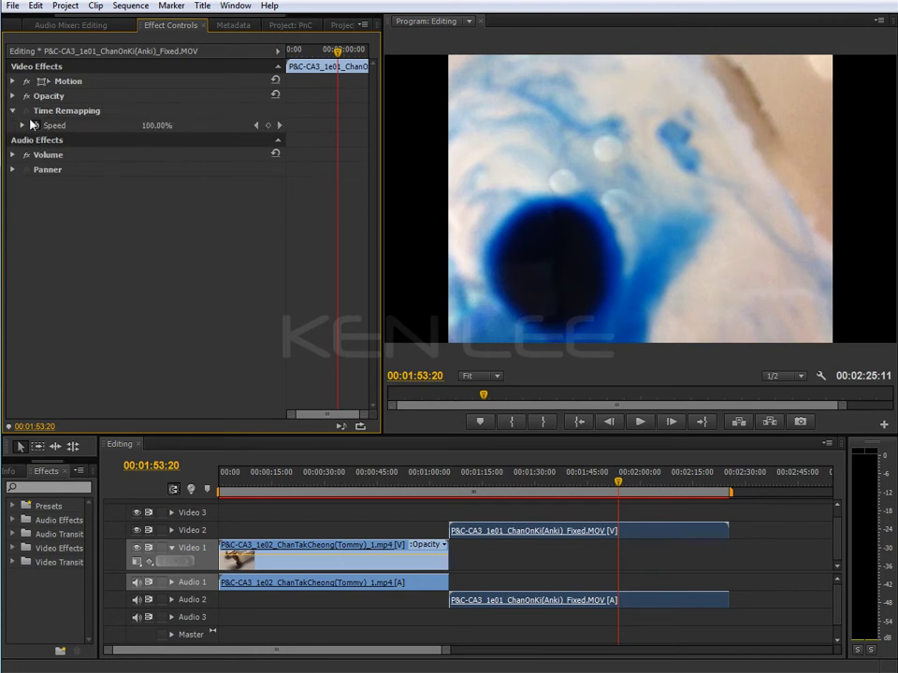
pyautogui.click(13, 110)
pyautogui.click(12, 82)
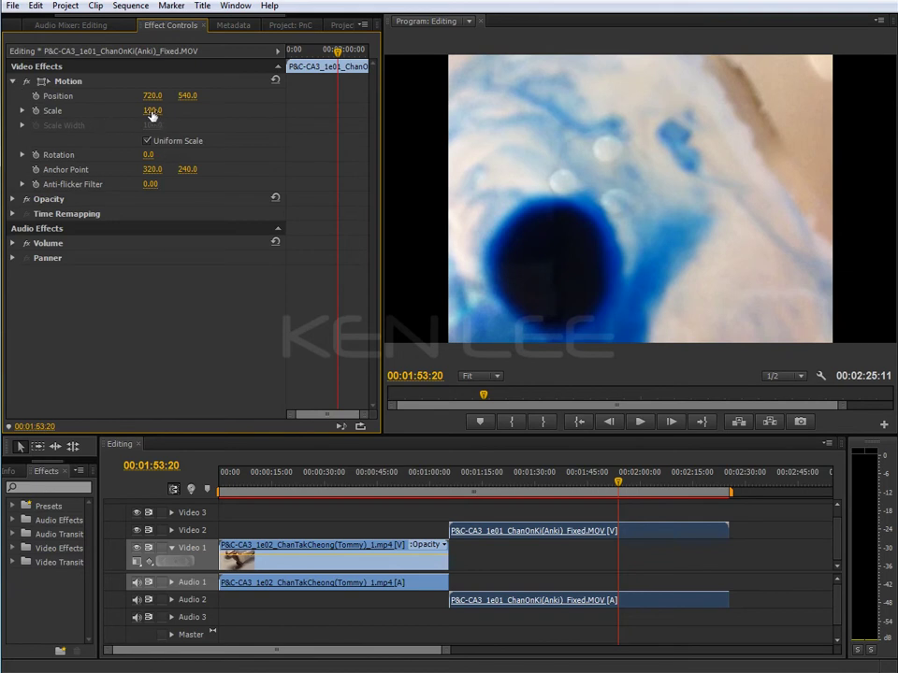
# Step: Set the 1e01 clip's Scale to 137 and preview it in the sequence
pyautogui.moveTo(151, 110); pyautogui.dragTo(186, 111)
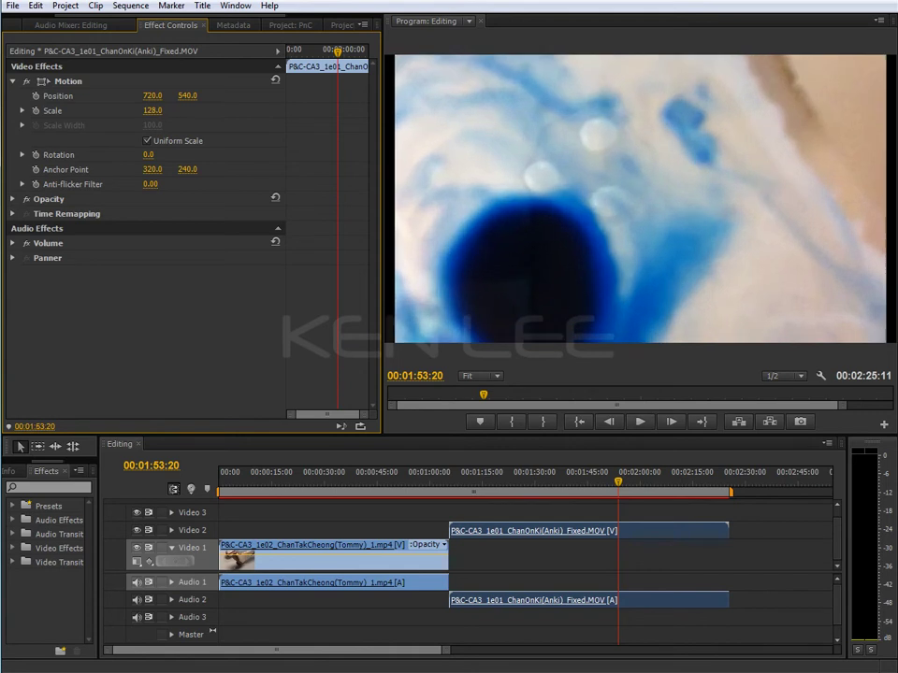
pyautogui.moveTo(486, 481); pyautogui.dragTo(689, 482)
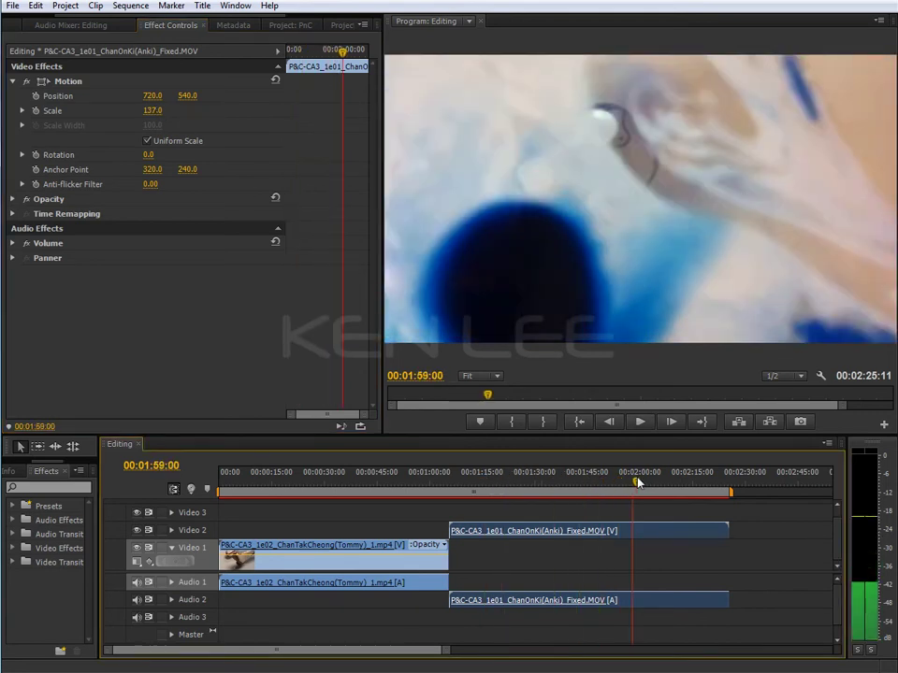
pyautogui.moveTo(424, 482)
pyautogui.mouseDown()
pyautogui.moveTo(292, 484)
pyautogui.moveTo(614, 484)
pyautogui.mouseUp()
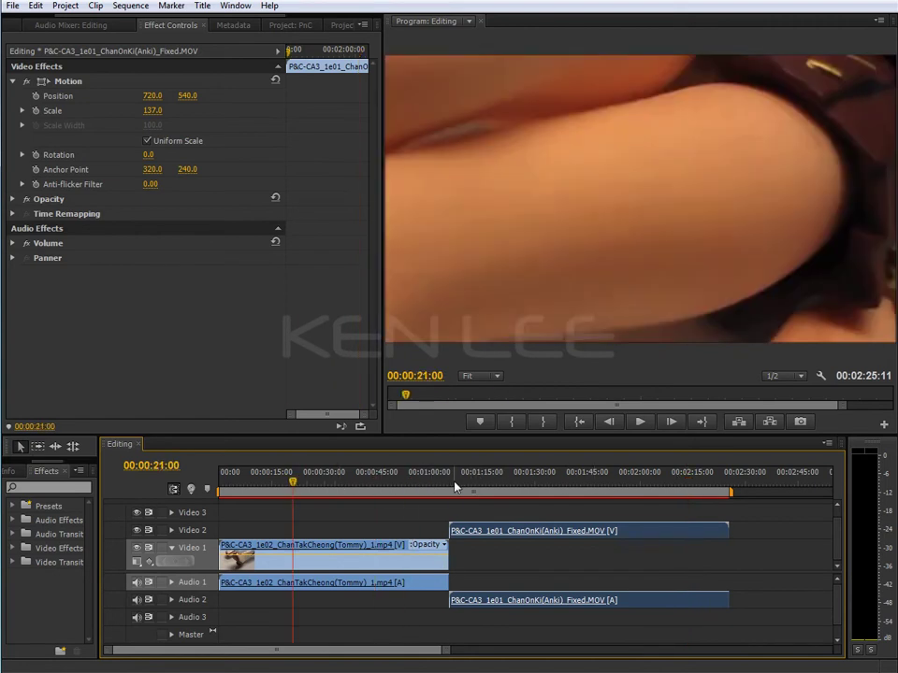
pyautogui.moveTo(408, 484); pyautogui.dragTo(563, 484)
pyautogui.click(625, 565)
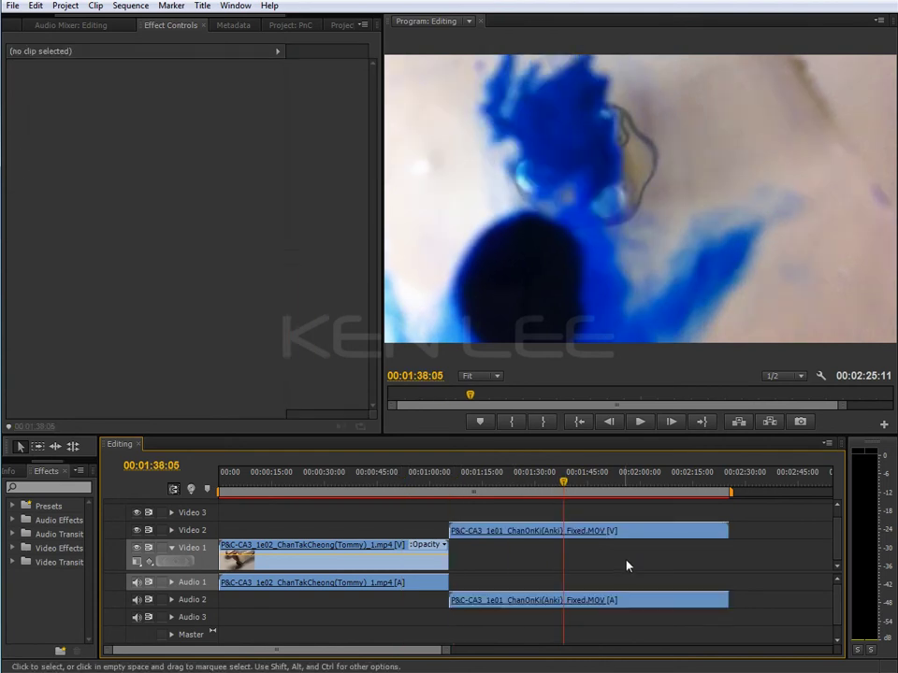
pyautogui.click(622, 534)
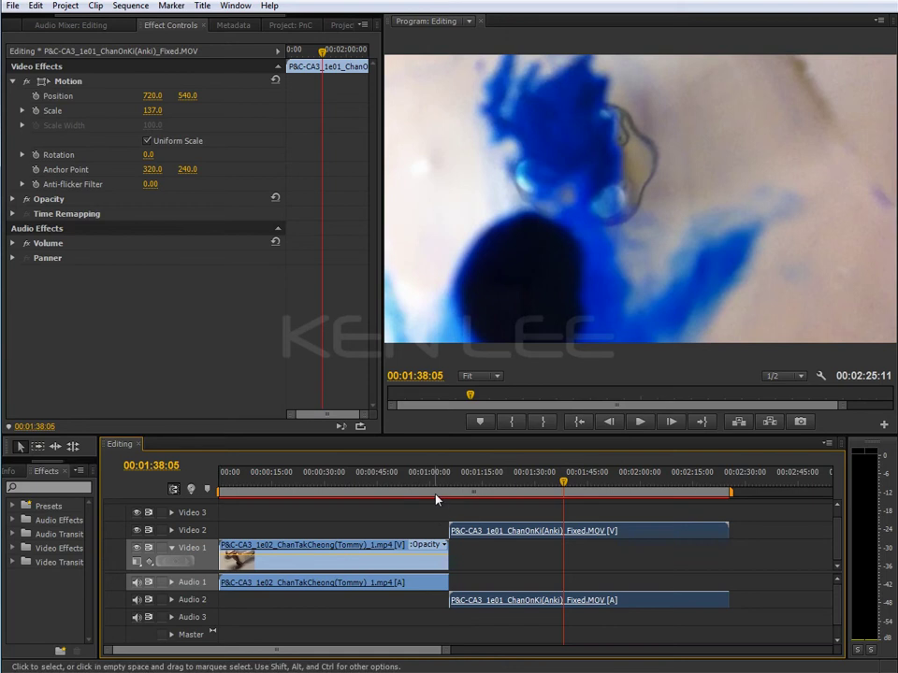
# Step: Enlarge the timeline, expand Audio 1, and raise the opening clip's volume line
pyautogui.moveTo(440, 435); pyautogui.dragTo(439, 366)
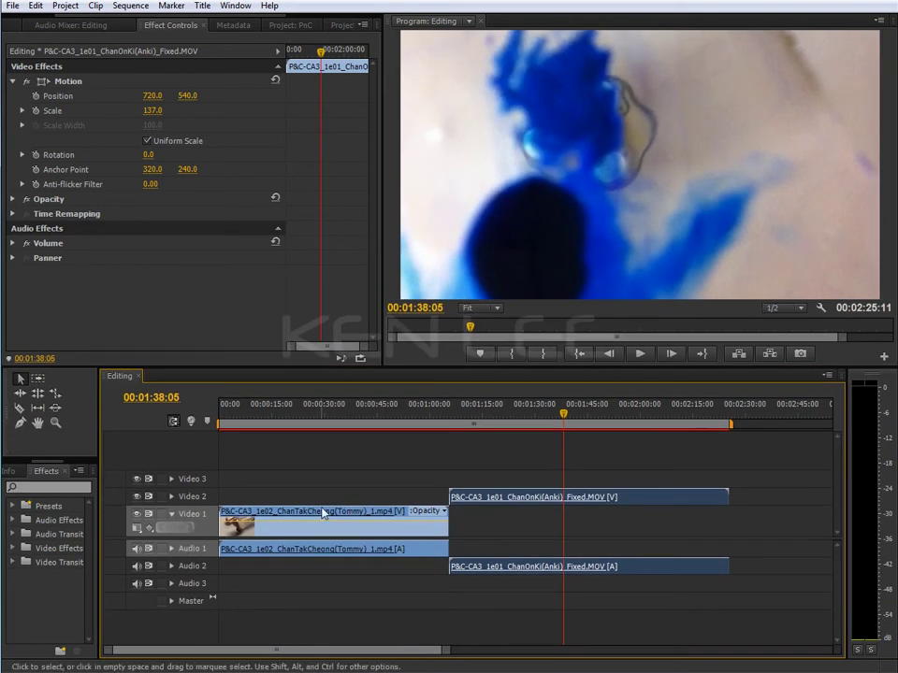
pyautogui.click(171, 549)
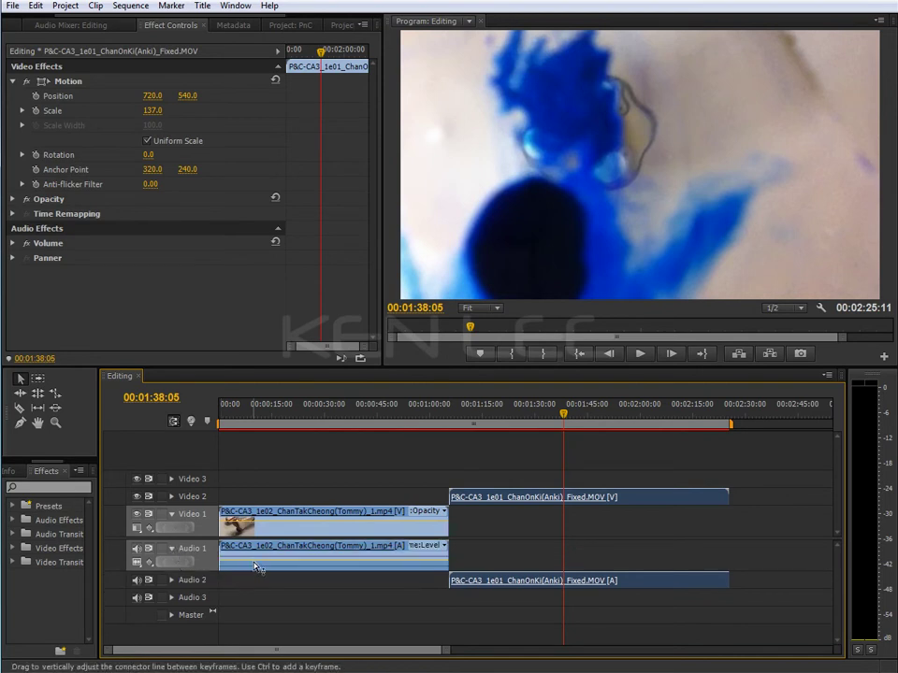
pyautogui.moveTo(253, 567)
pyautogui.mouseDown()
pyautogui.moveTo(254, 555)
pyautogui.moveTo(254, 567)
pyautogui.mouseUp()
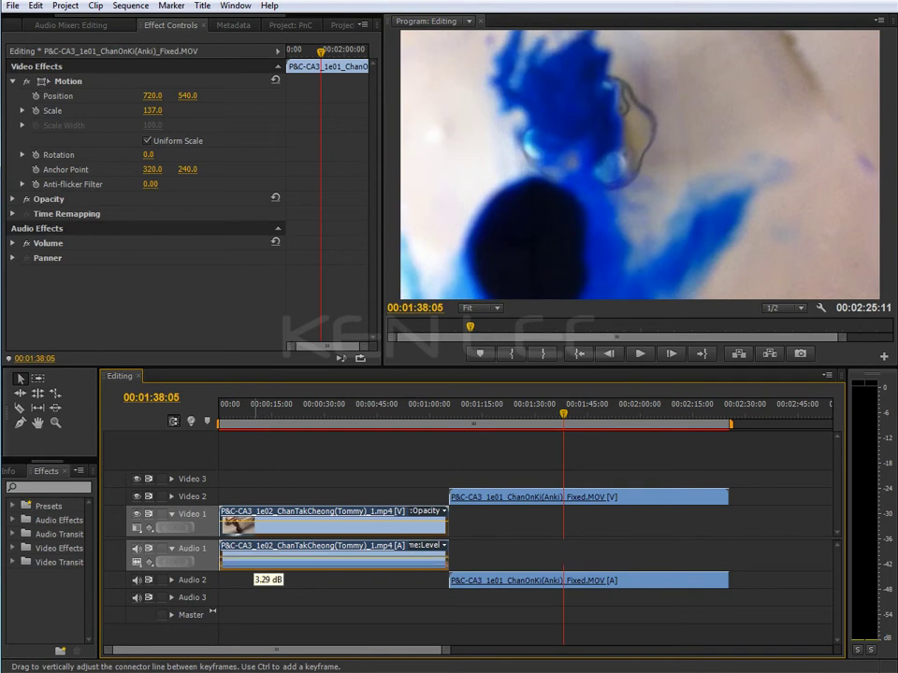
pyautogui.moveTo(255, 567); pyautogui.dragTo(253, 562)
pyautogui.click(252, 566)
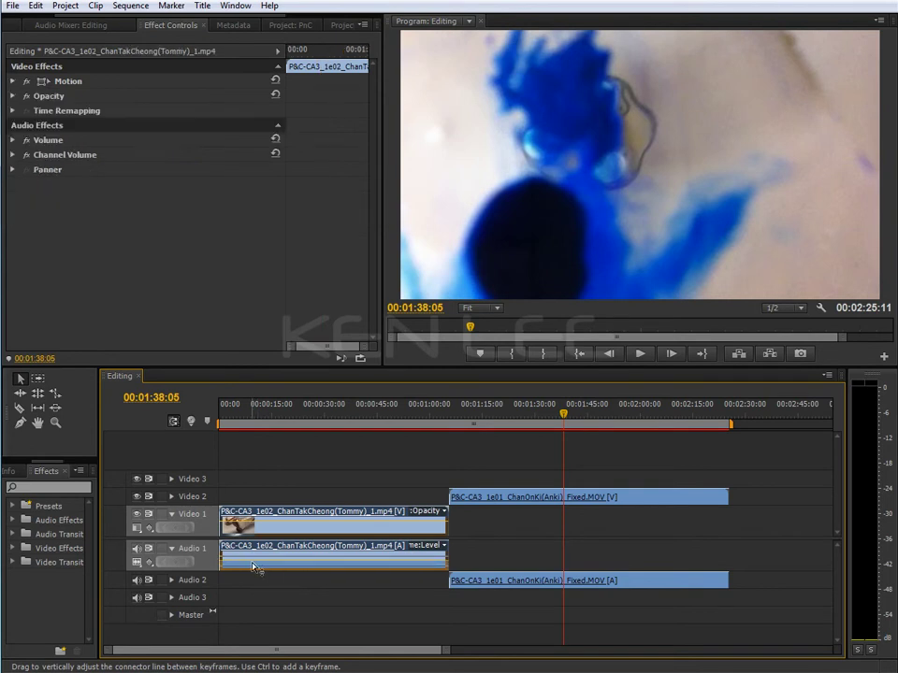
# Step: Move the playhead to 00:00:19:15 in the opening clip
pyautogui.click(412, 409)
pyautogui.click(223, 414)
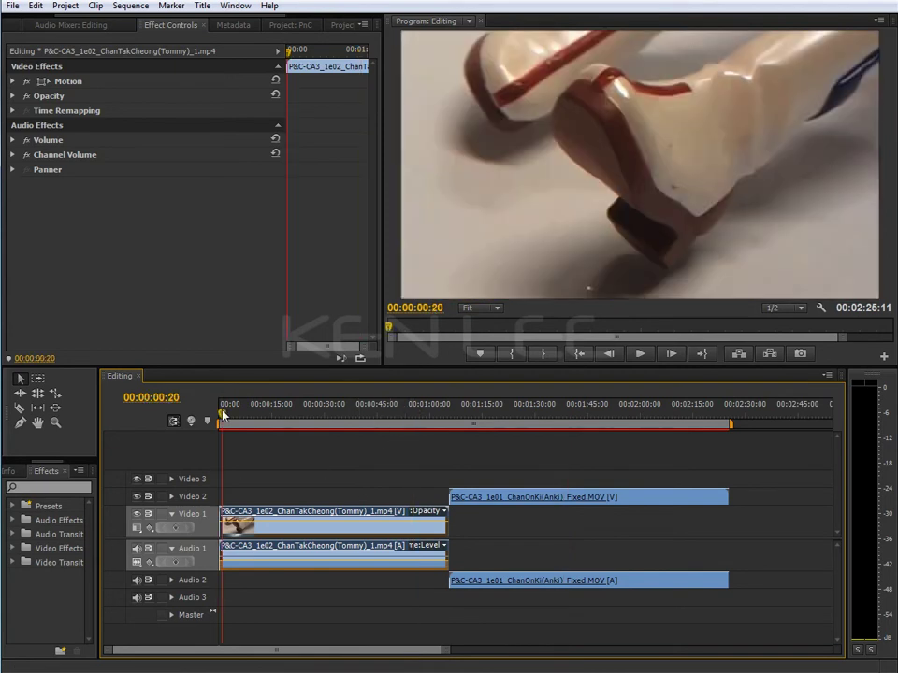
pyautogui.moveTo(241, 412); pyautogui.dragTo(266, 413)
pyautogui.click(271, 413)
pyautogui.click(288, 412)
# Step: Unlink the opening clip's video and audio, then move the audio to start near 01:55
pyautogui.rightClick(302, 529)
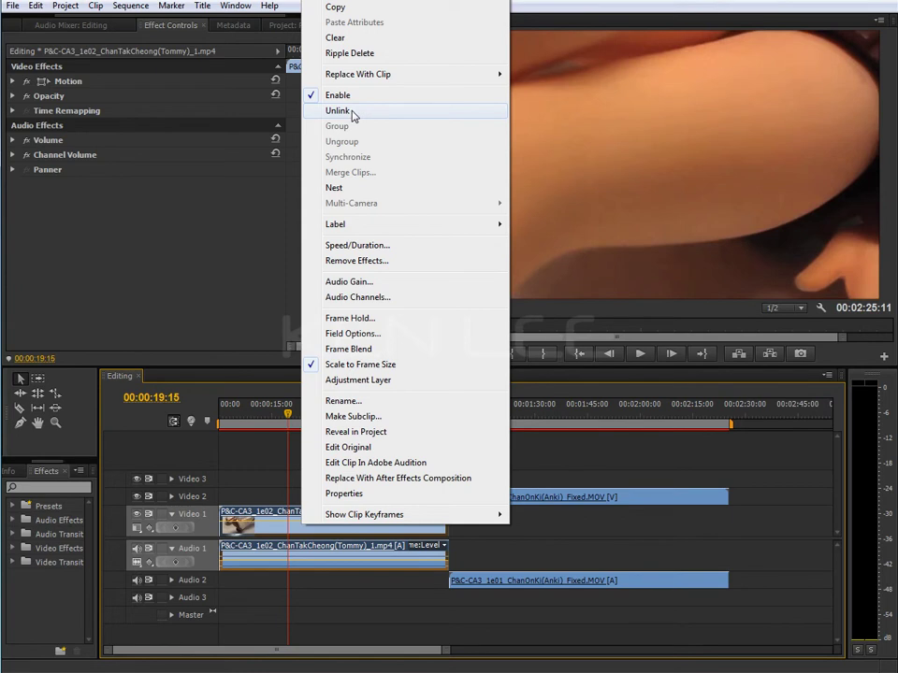
pyautogui.click(353, 111)
pyautogui.click(383, 474)
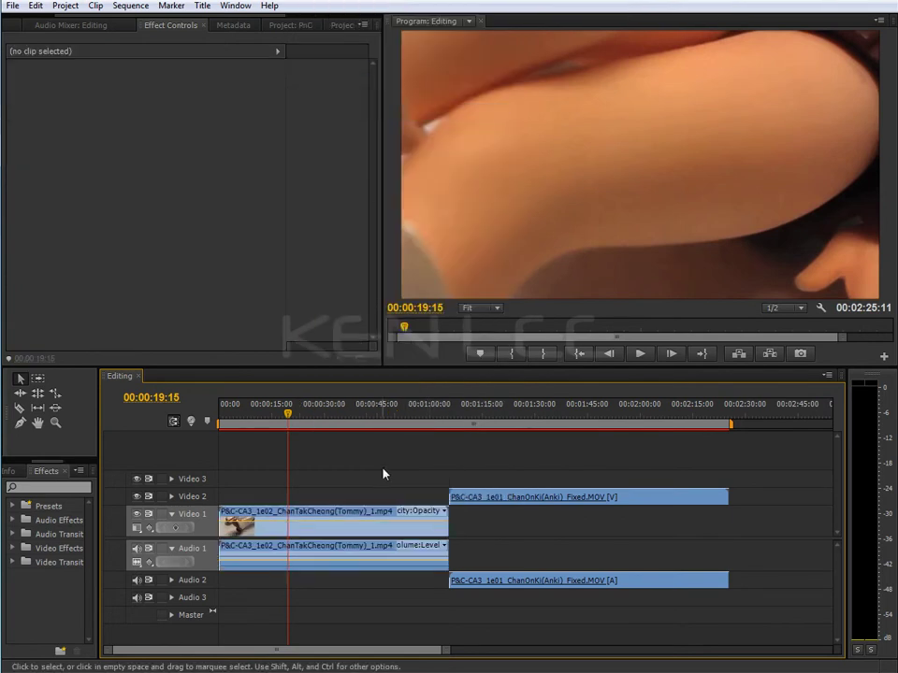
pyautogui.moveTo(297, 552); pyautogui.dragTo(684, 552)
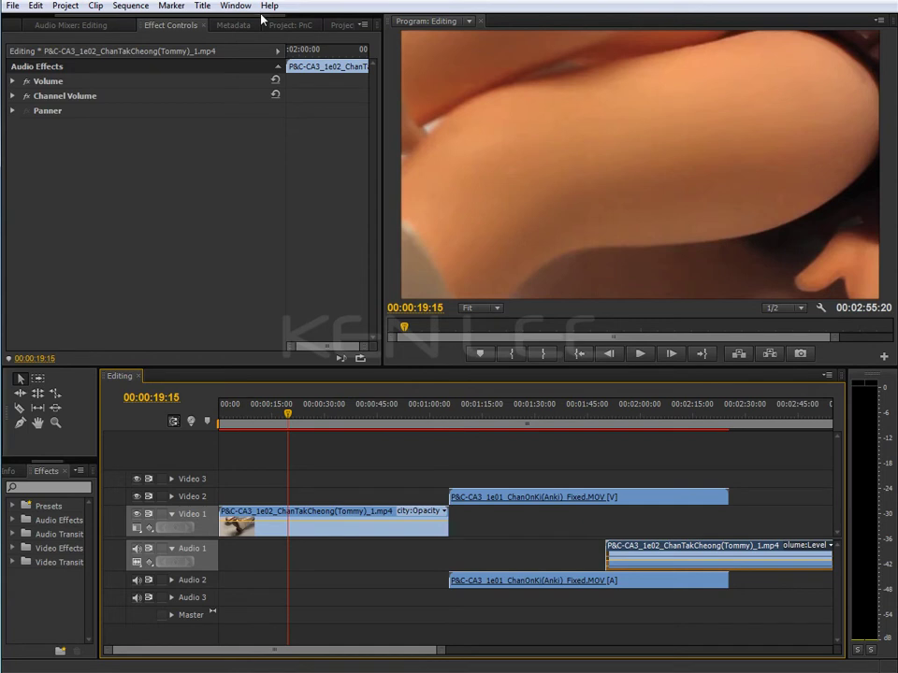
# Step: Show the Project bin and move the audio back under its video
pyautogui.scroll(-3, 252, 22)
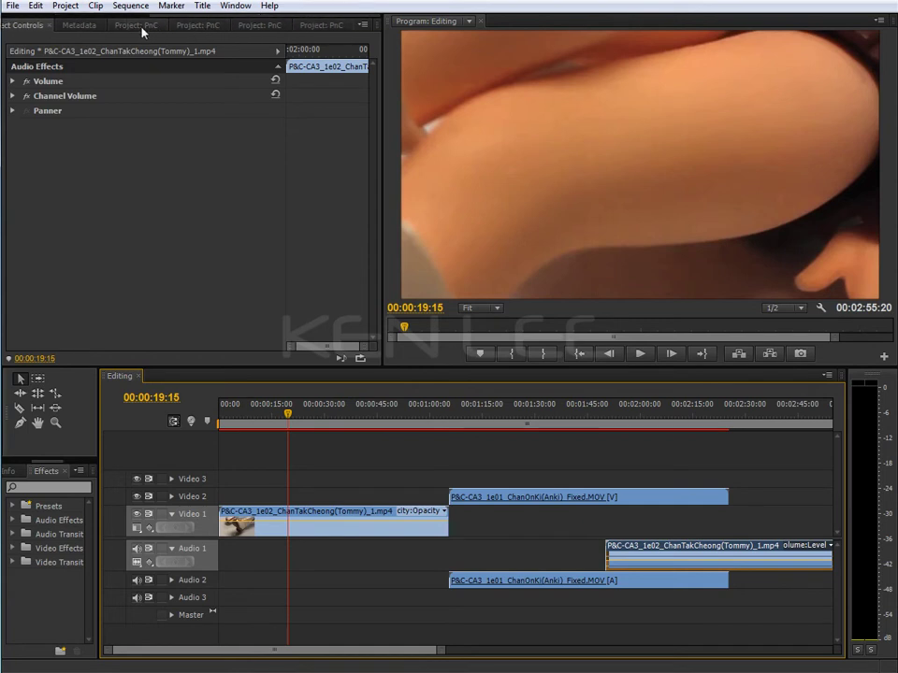
pyautogui.click(136, 25)
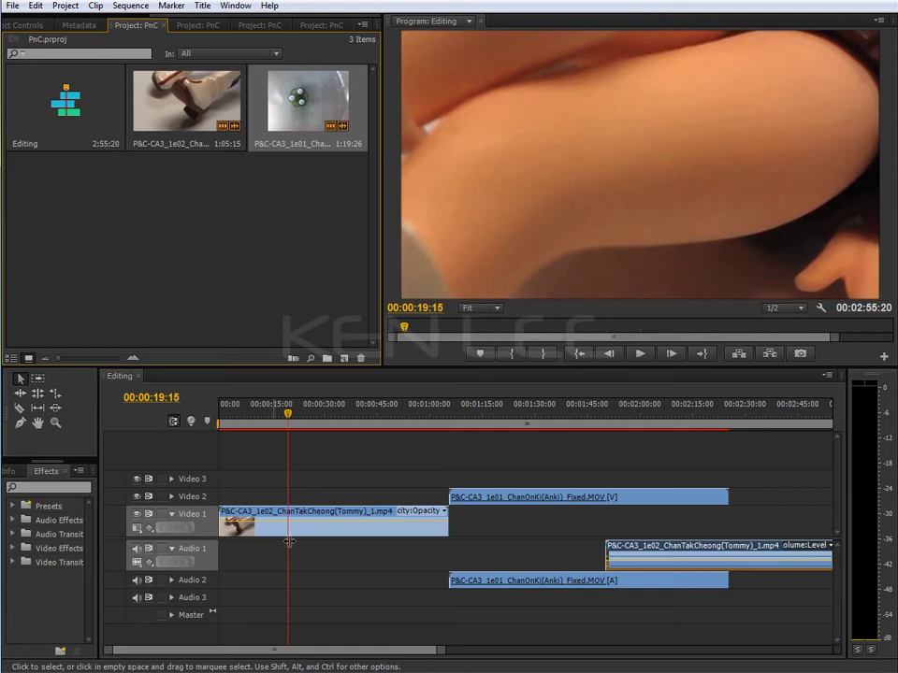
pyautogui.moveTo(399, 405); pyautogui.dragTo(536, 405)
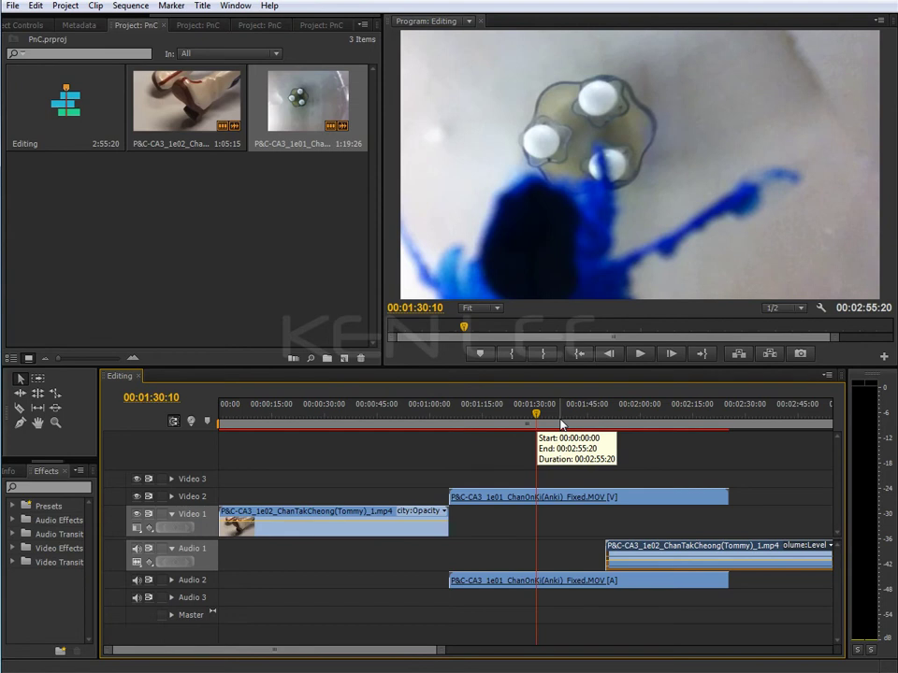
pyautogui.moveTo(700, 552); pyautogui.dragTo(281, 548)
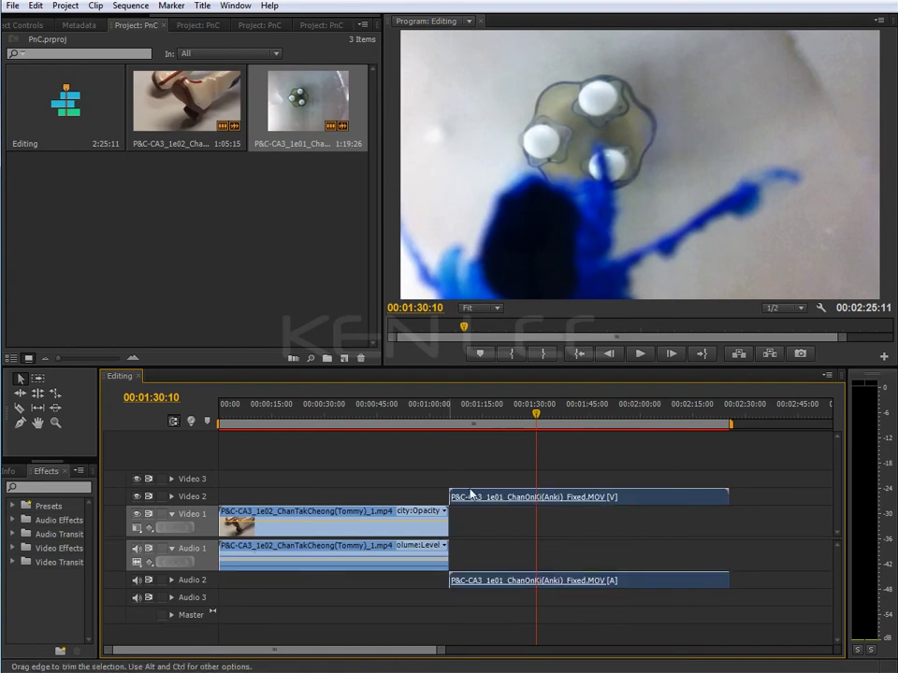
# Step: Enlarge the timeline and check the options of both video clips without changing anything
pyautogui.rightClick(643, 502)
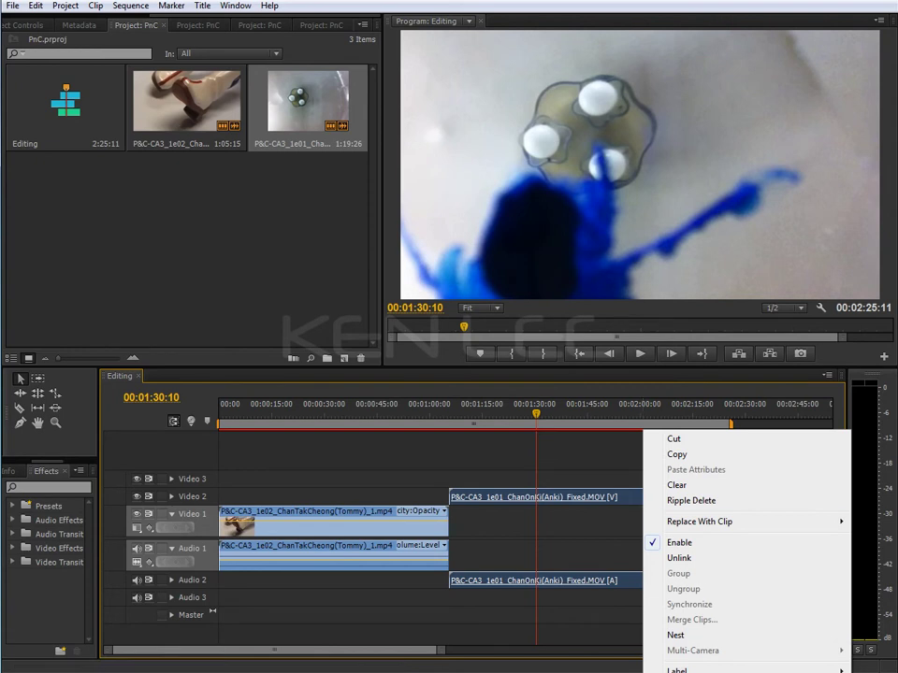
pyautogui.press('Escape')
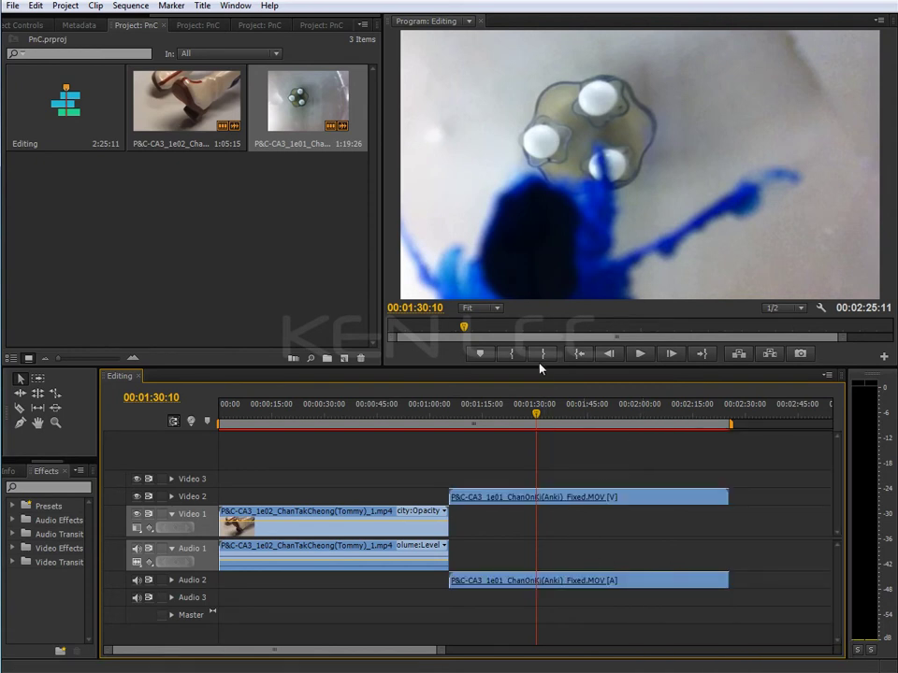
pyautogui.moveTo(537, 367); pyautogui.dragTo(538, 285)
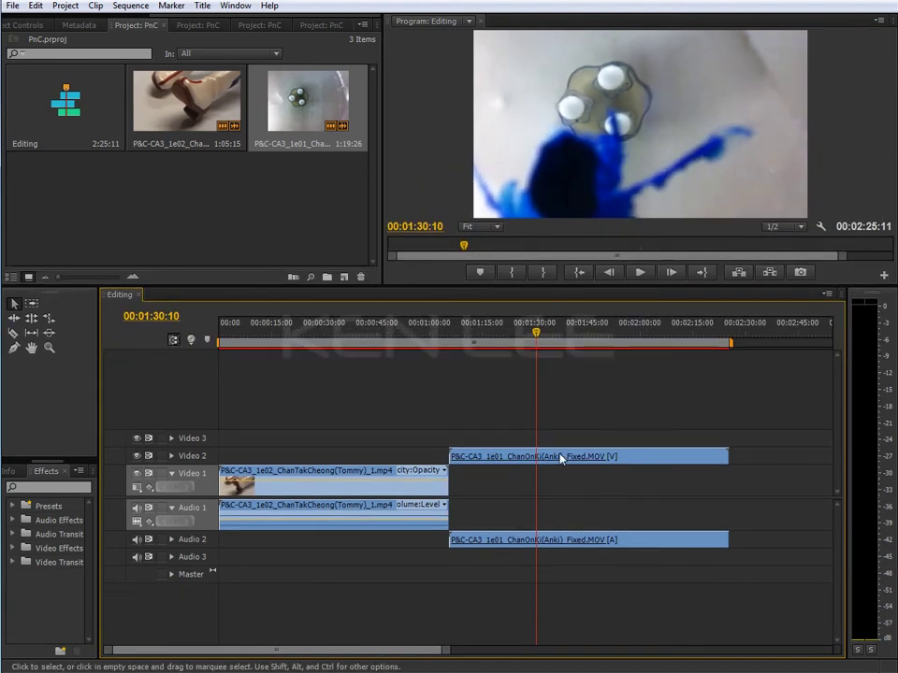
pyautogui.rightClick(686, 458)
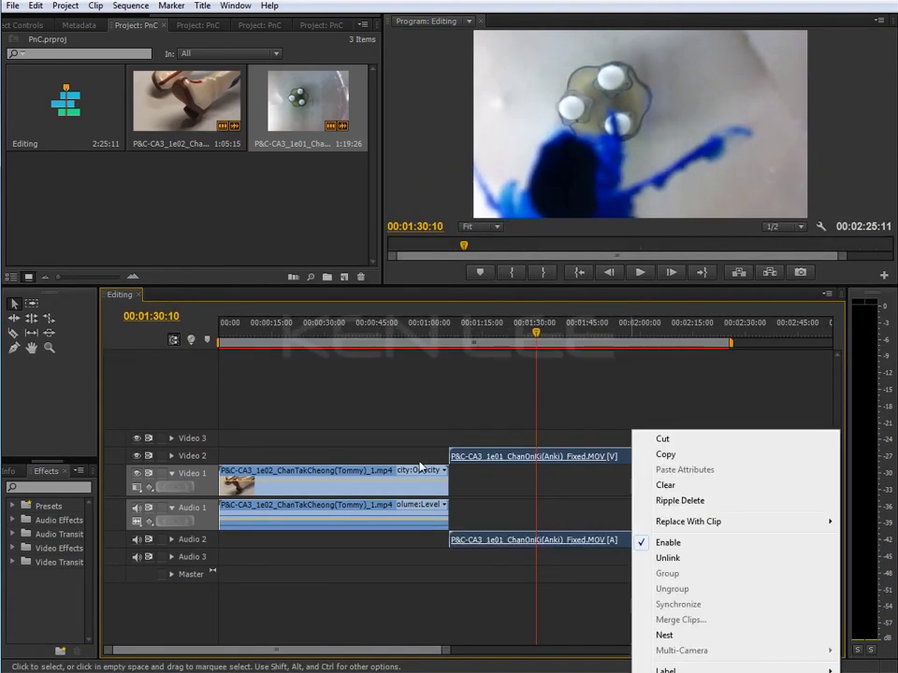
pyautogui.click(406, 488)
pyautogui.rightClick(406, 488)
pyautogui.press('Escape')
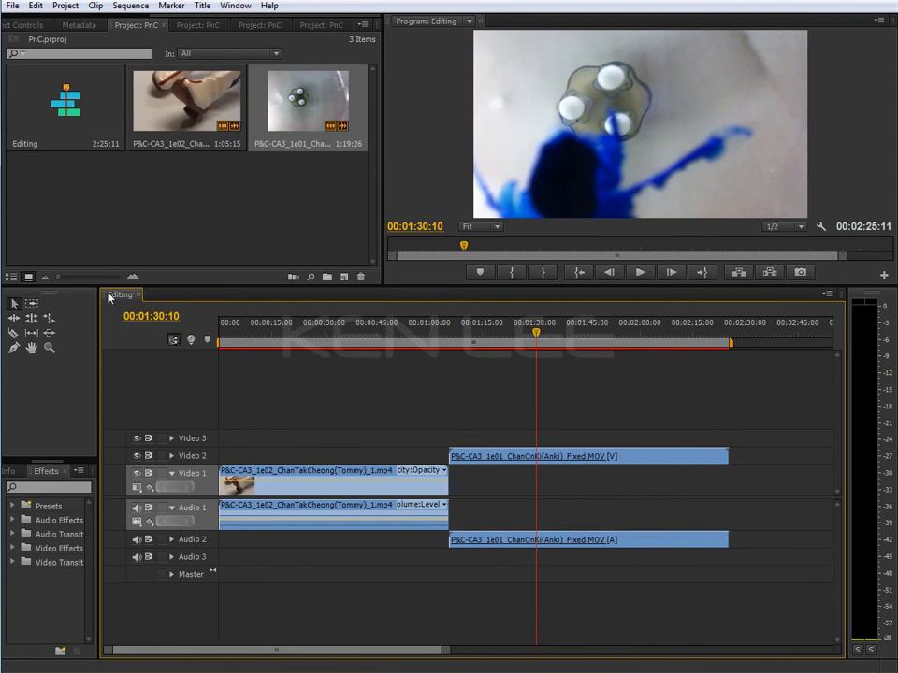
# Step: Dock the Editing timeline above the Program monitor and resize panels to enlarge both
pyautogui.moveTo(103, 301); pyautogui.dragTo(495, 44)
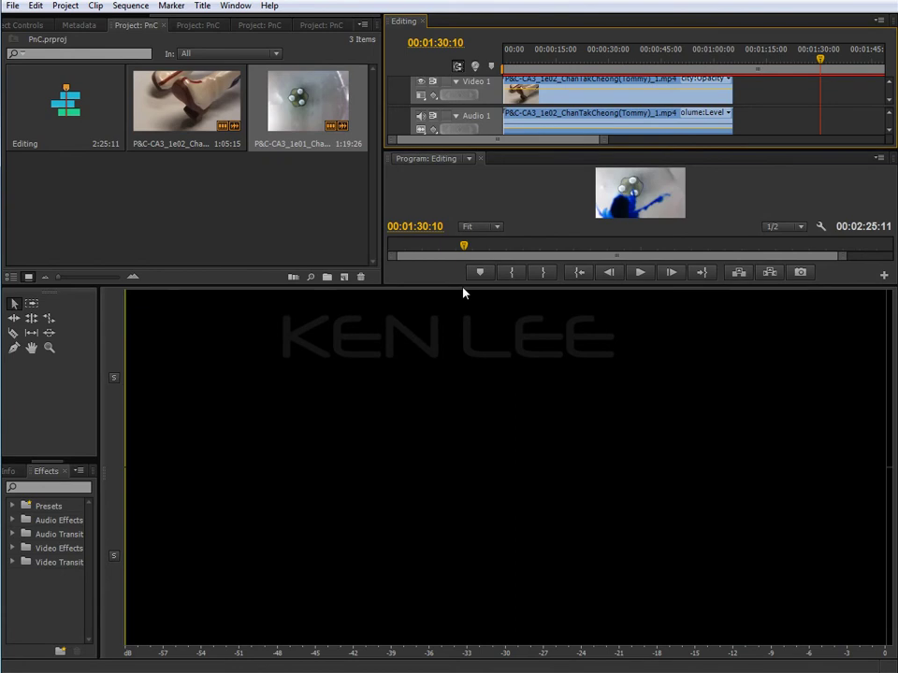
pyautogui.moveTo(463, 288); pyautogui.dragTo(461, 514)
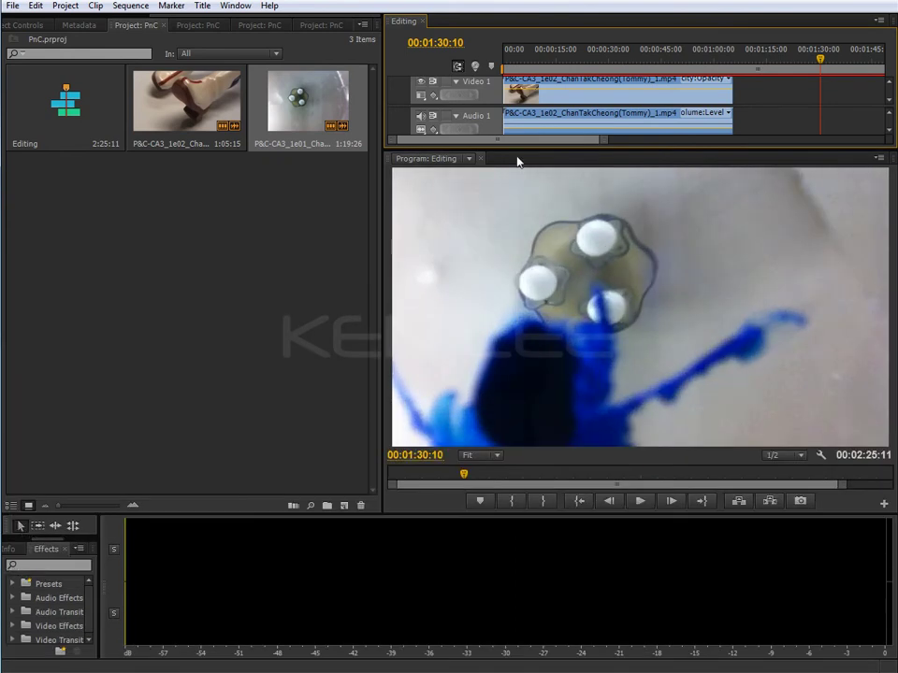
pyautogui.moveTo(516, 149); pyautogui.dragTo(514, 212)
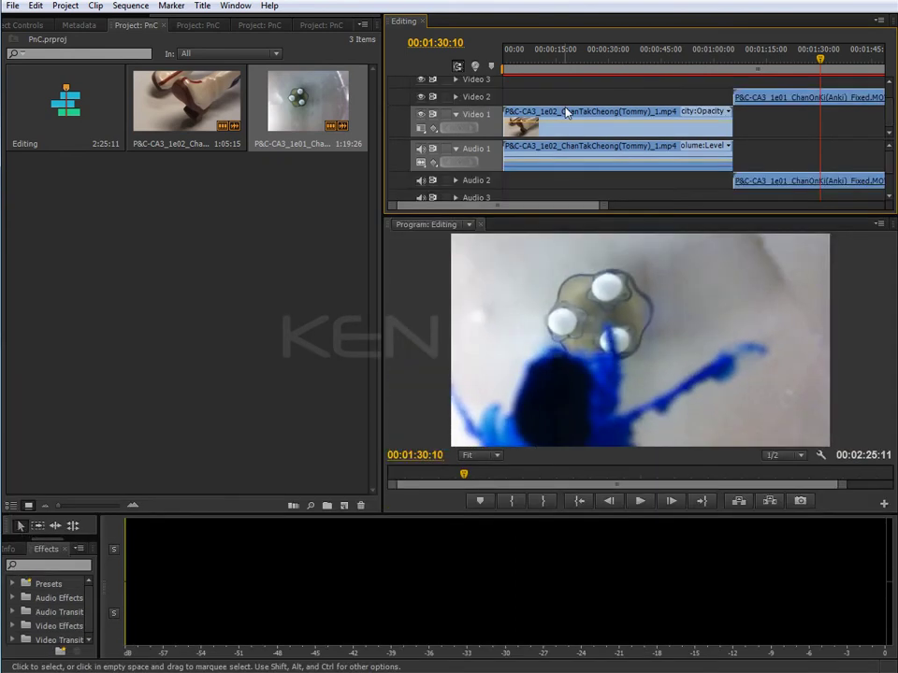
pyautogui.moveTo(318, 25)
pyautogui.mouseDown()
pyautogui.moveTo(192, 278)
pyautogui.moveTo(603, 245)
pyautogui.mouseUp()
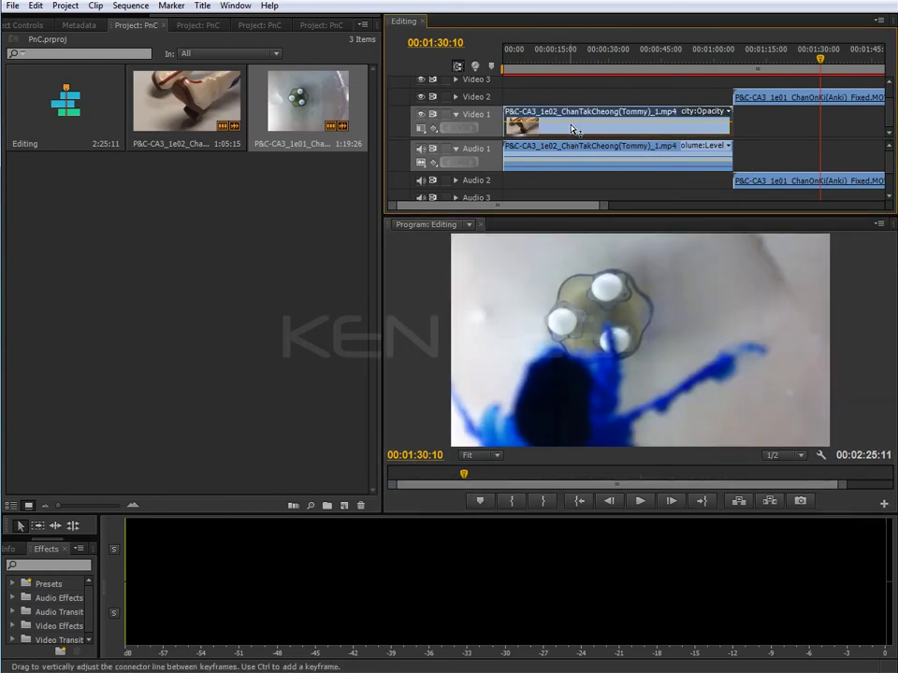
# Step: Set the first Video 1 clip's speed to 200%, halving it to about 32 seconds
pyautogui.rightClick(570, 125)
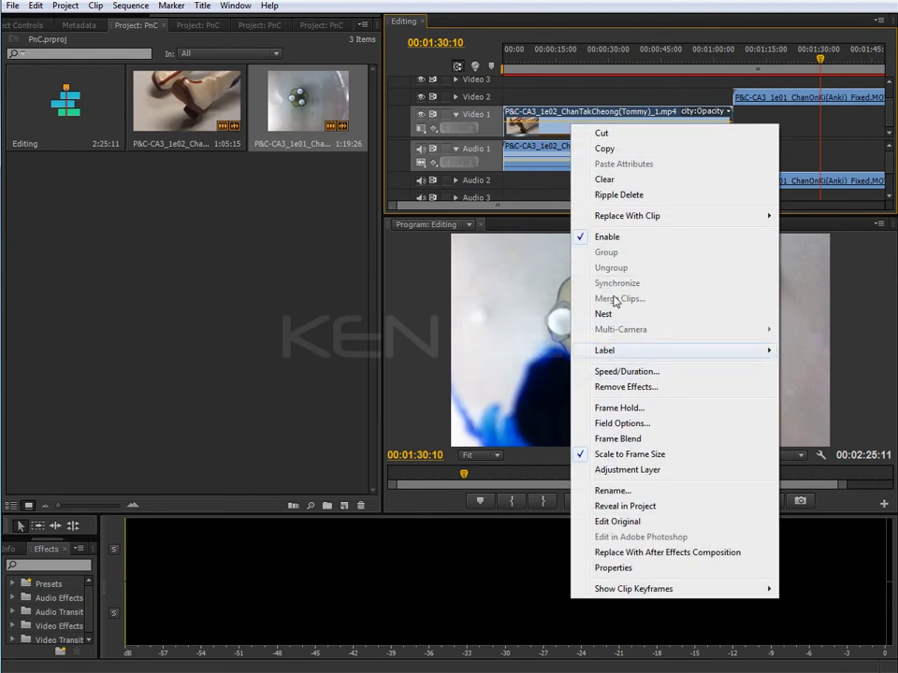
pyautogui.click(644, 373)
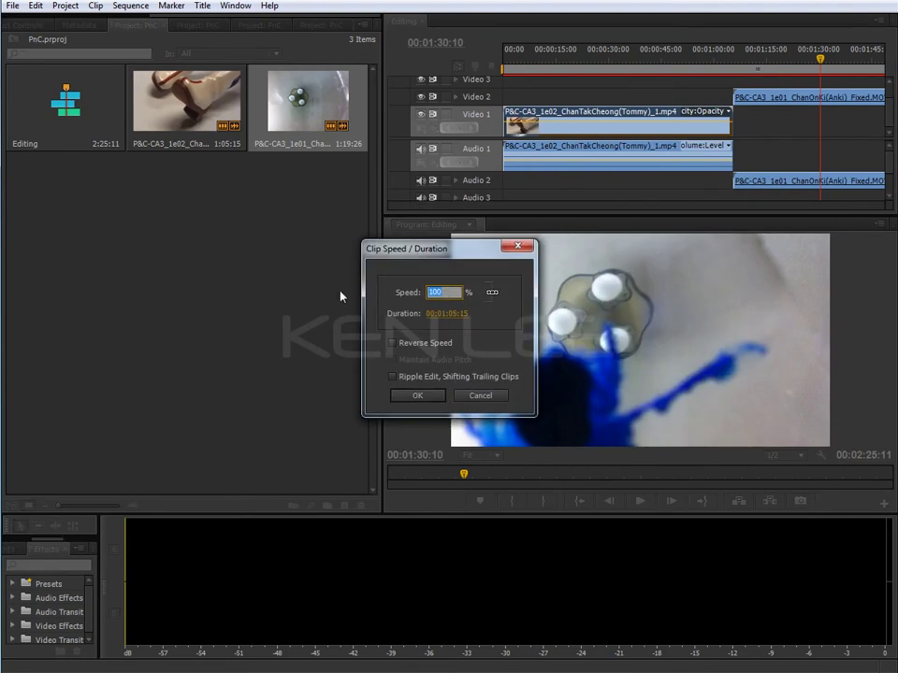
pyautogui.write('200')
pyautogui.click(412, 397)
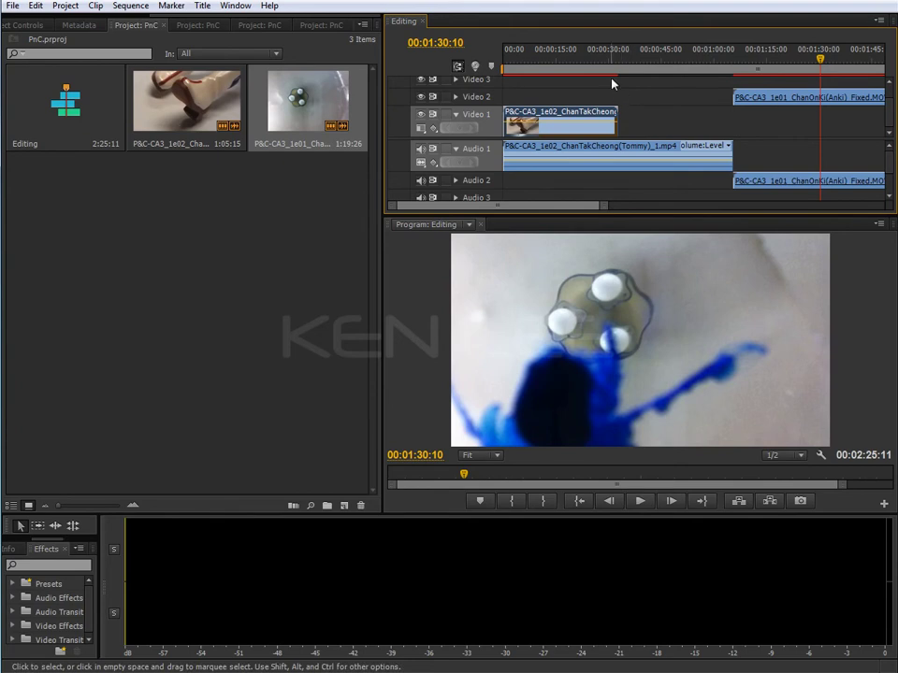
# Step: Park the playhead at 00:00:03:00 near the sequence start
pyautogui.click(526, 60)
pyautogui.moveTo(527, 60); pyautogui.dragTo(547, 58)
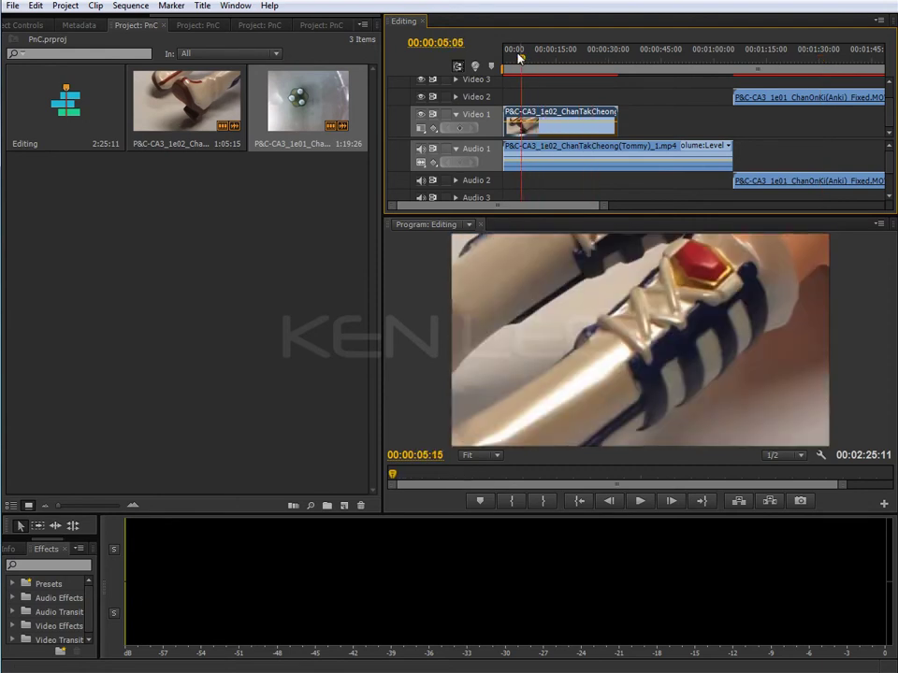
pyautogui.moveTo(547, 58); pyautogui.dragTo(513, 59)
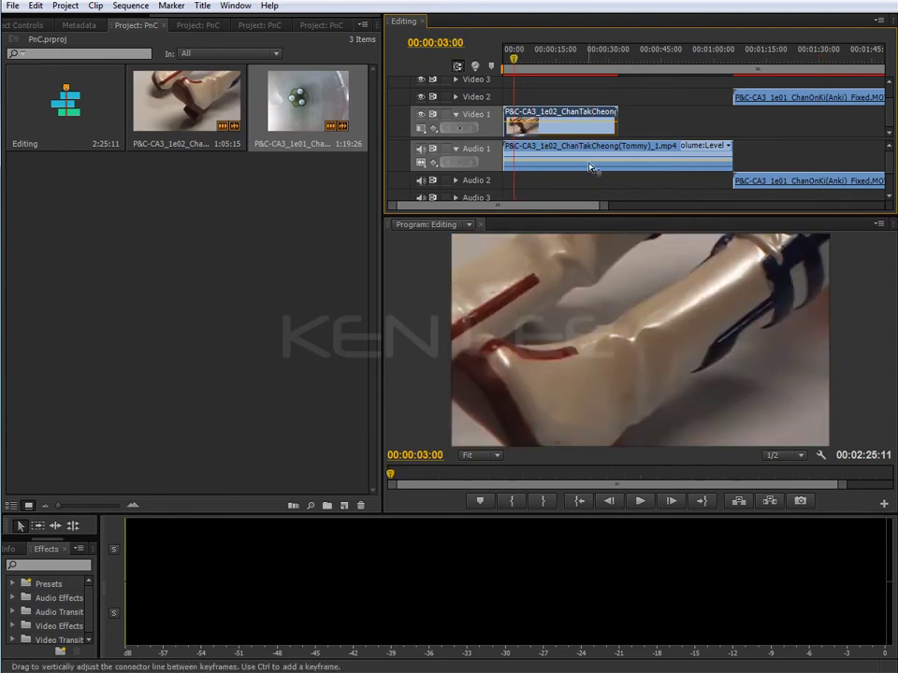
# Step: Delete the first clip's audio from Audio 1 and zoom the timeline out
pyautogui.moveTo(589, 163); pyautogui.dragTo(578, 150)
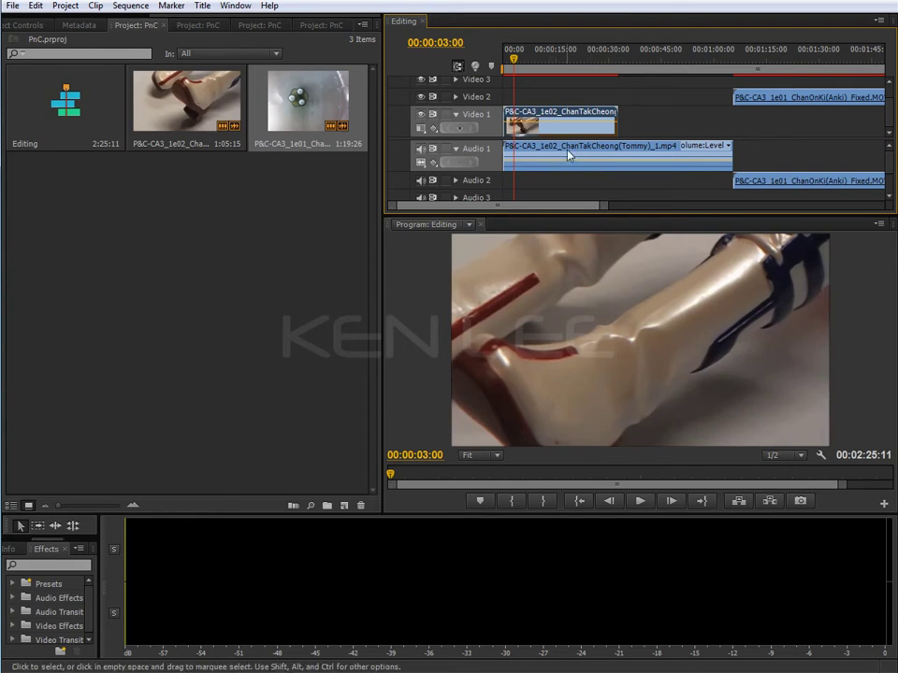
pyautogui.press('Delete')
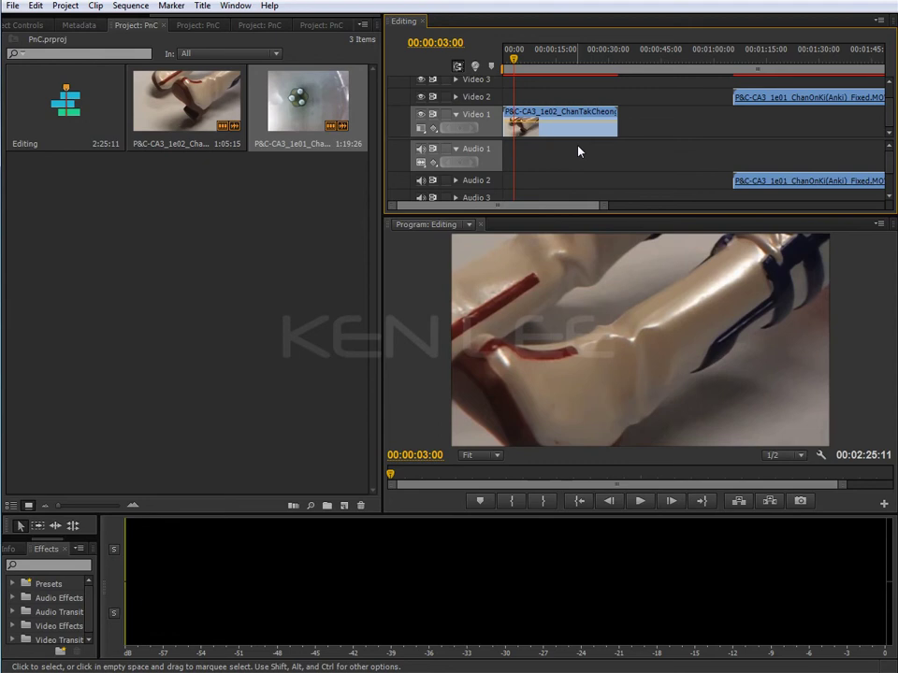
pyautogui.moveTo(605, 205); pyautogui.dragTo(688, 208)
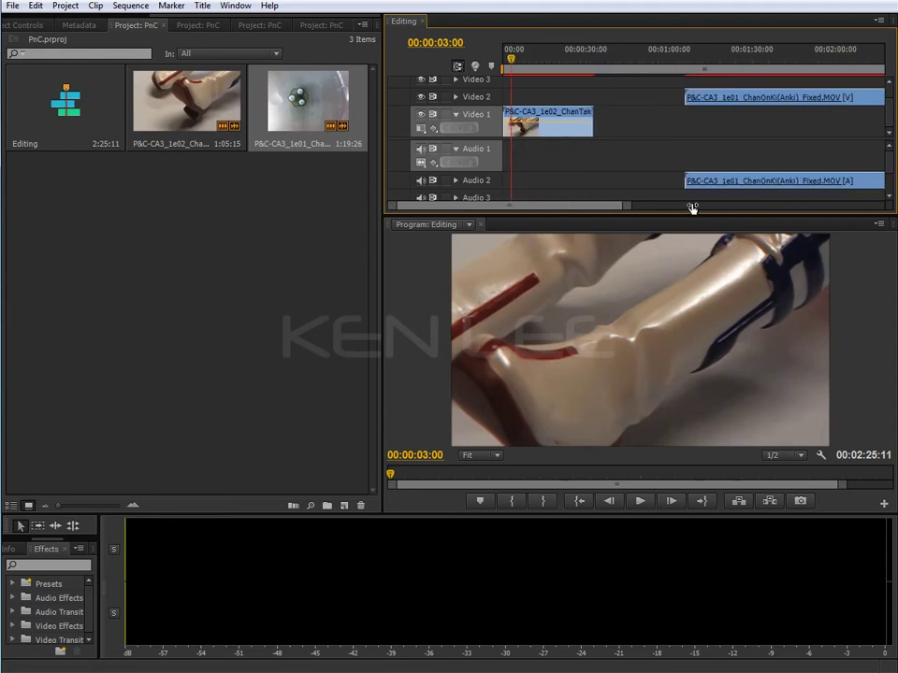
# Step: Move the second clip and its audio onto Video 1 and Audio 1, leaving a gap
pyautogui.moveTo(688, 208); pyautogui.dragTo(679, 206)
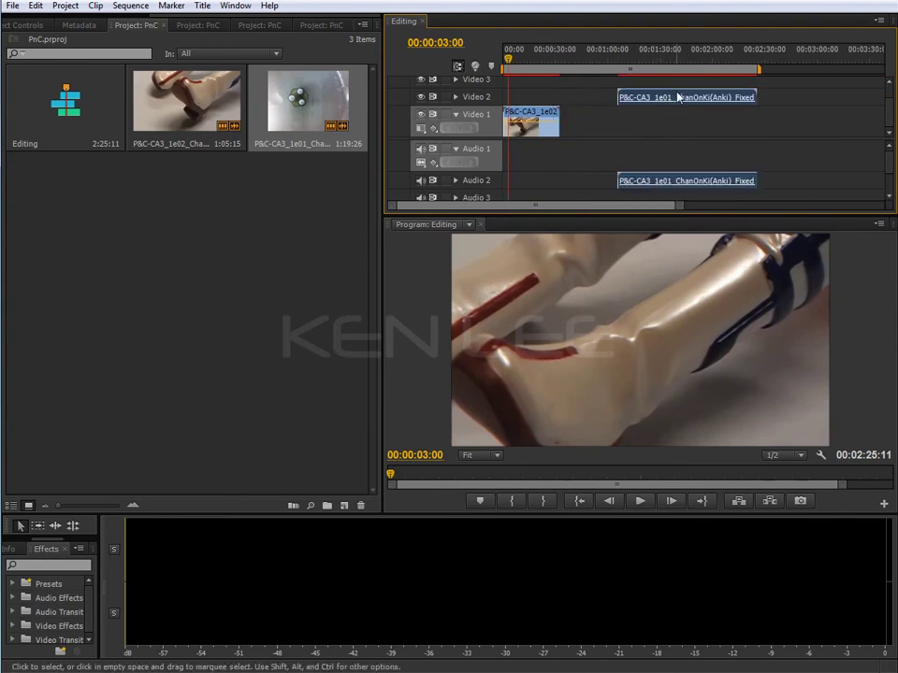
pyautogui.moveTo(678, 97); pyautogui.dragTo(633, 122)
pyautogui.moveTo(624, 188); pyautogui.dragTo(625, 153)
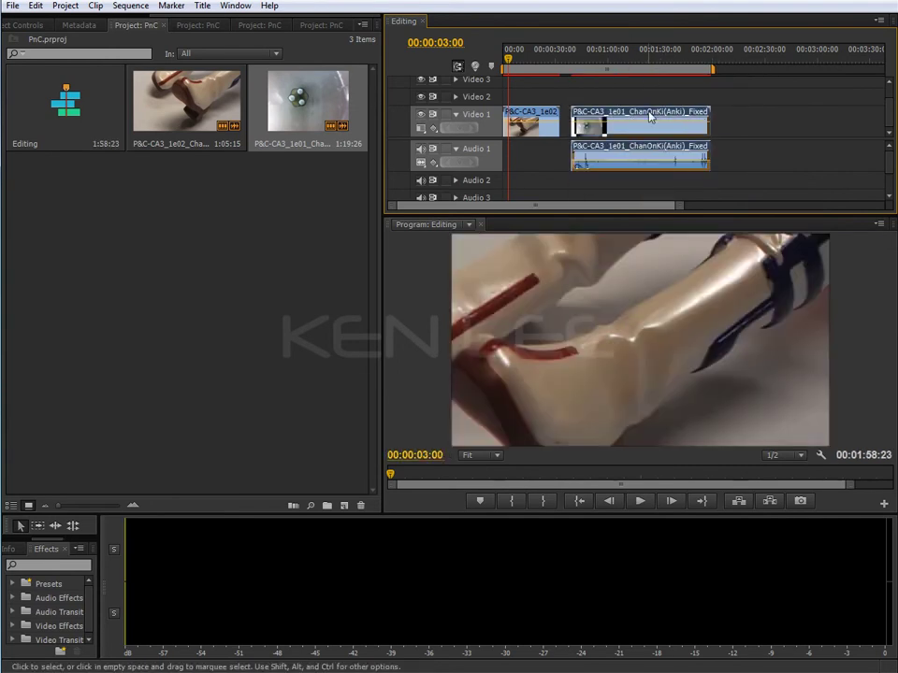
pyautogui.moveTo(650, 116); pyautogui.dragTo(734, 116)
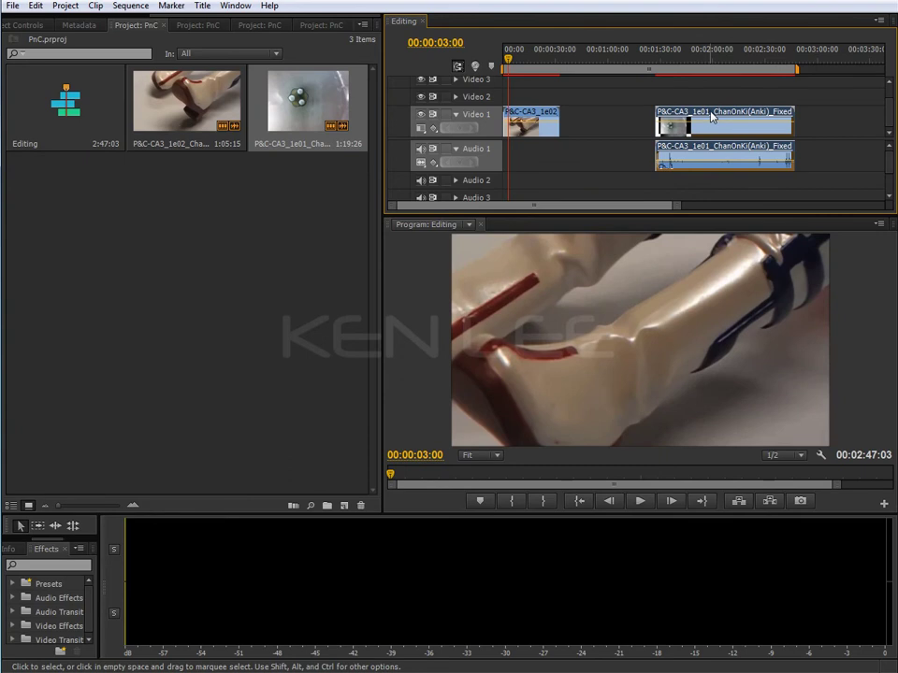
pyautogui.moveTo(711, 116); pyautogui.dragTo(657, 116)
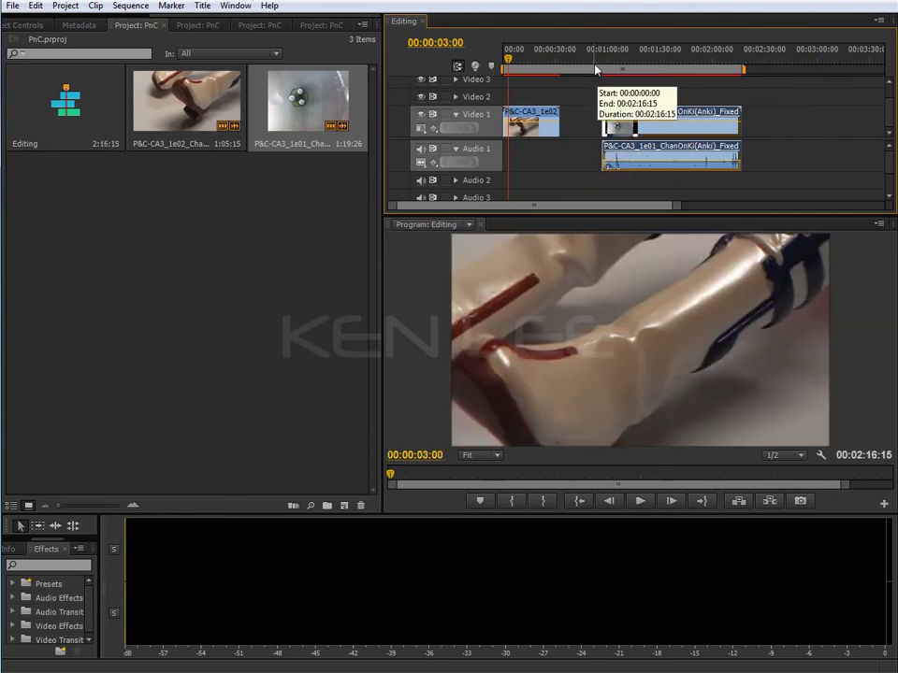
# Step: End the work area at 00:01:42:20 and start it just after the sequence start
pyautogui.click(682, 56)
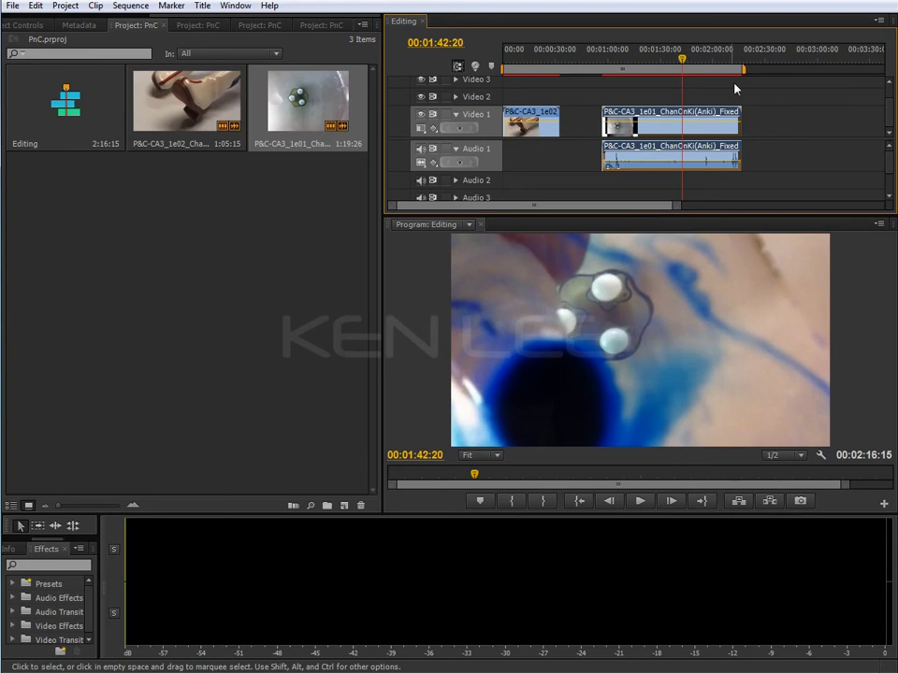
pyautogui.moveTo(744, 68); pyautogui.dragTo(686, 71)
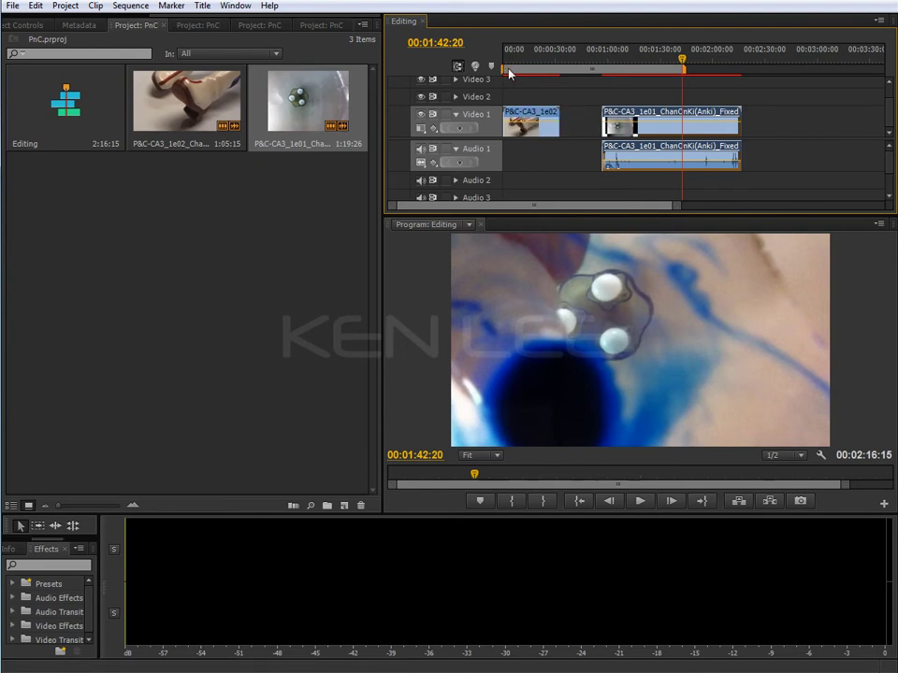
pyautogui.moveTo(505, 69)
pyautogui.mouseDown()
pyautogui.moveTo(549, 70)
pyautogui.moveTo(537, 71)
pyautogui.mouseUp()
pyautogui.moveTo(537, 70); pyautogui.dragTo(528, 70)
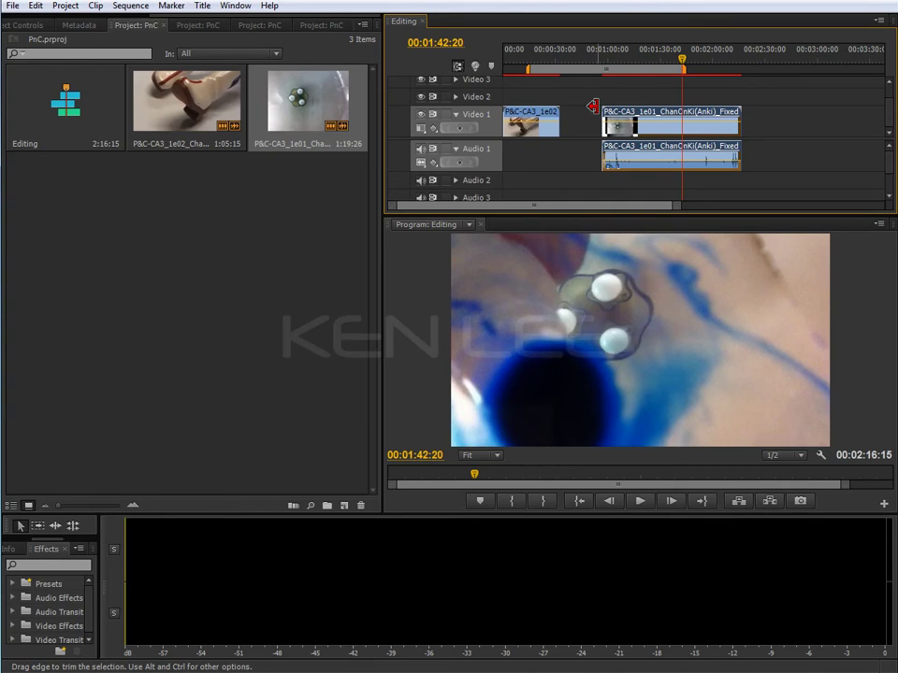
# Step: Open File > Export > Media and view the Source tab's cropping options
pyautogui.click(13, 8)
pyautogui.moveTo(177, 349)
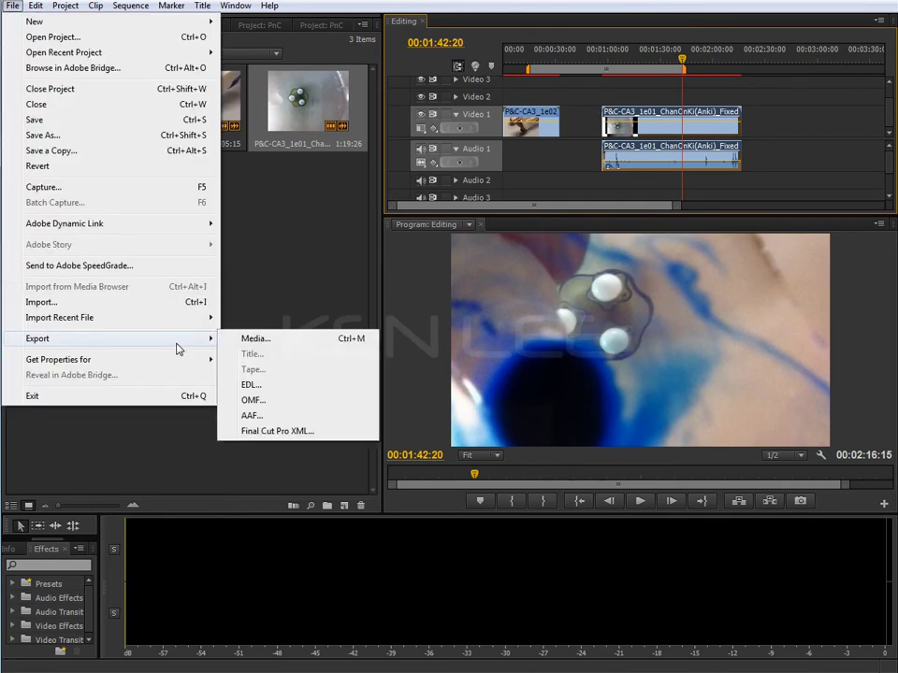
pyautogui.click(300, 347)
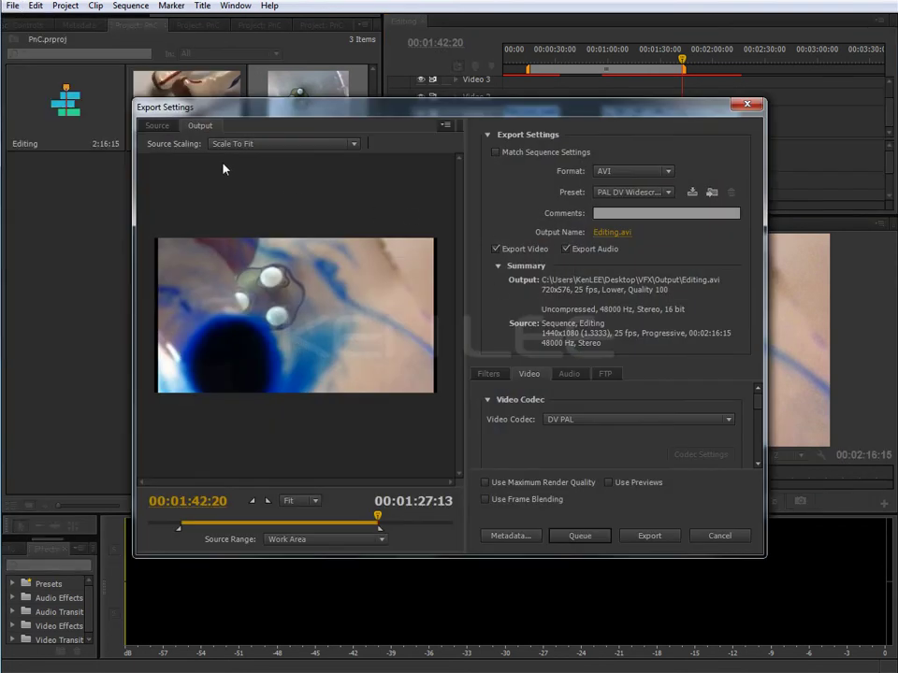
pyautogui.click(156, 126)
pyautogui.click(199, 125)
pyautogui.click(159, 125)
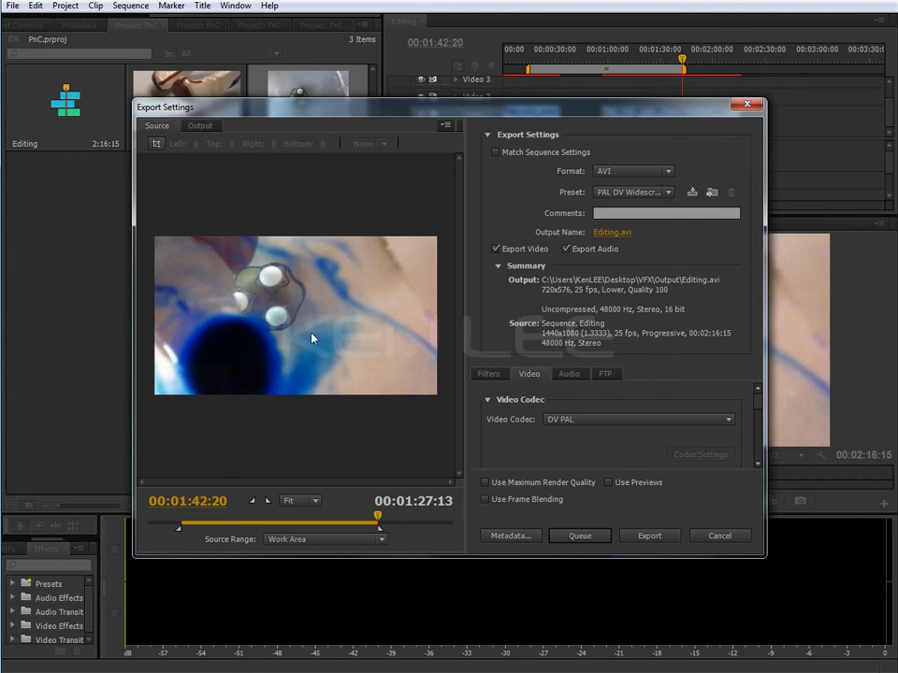
# Step: Move the Export Settings dialog aside and compare the Source and Output previews
pyautogui.moveTo(511, 113); pyautogui.dragTo(596, 172)
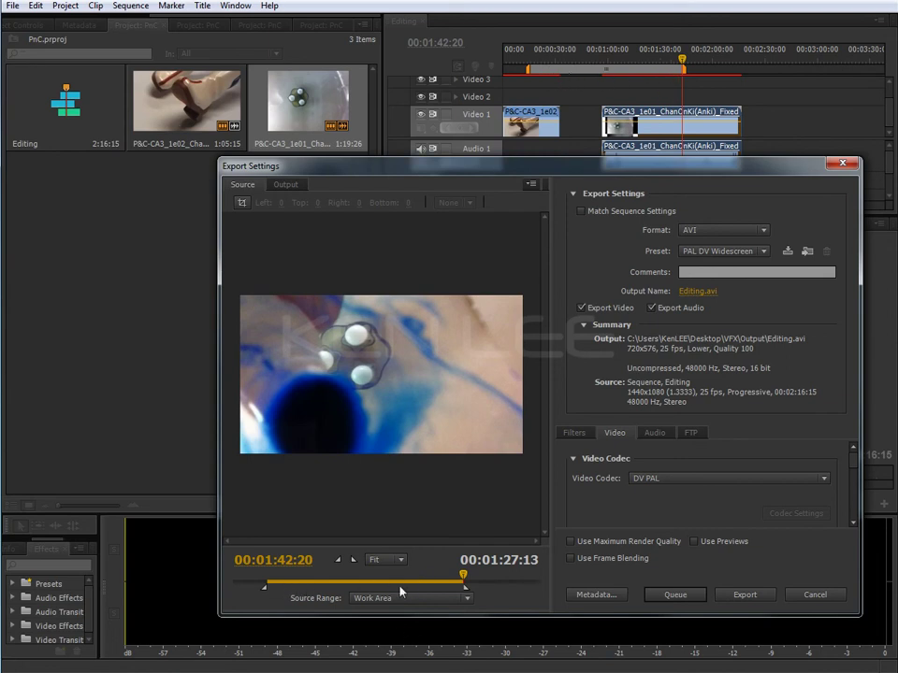
pyautogui.click(285, 186)
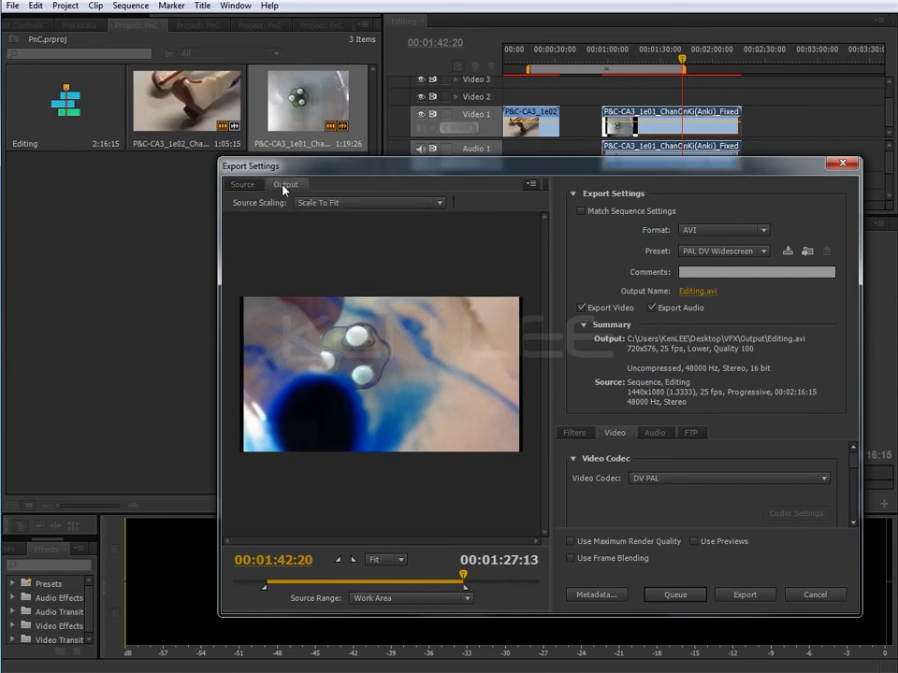
pyautogui.click(241, 184)
pyautogui.click(285, 184)
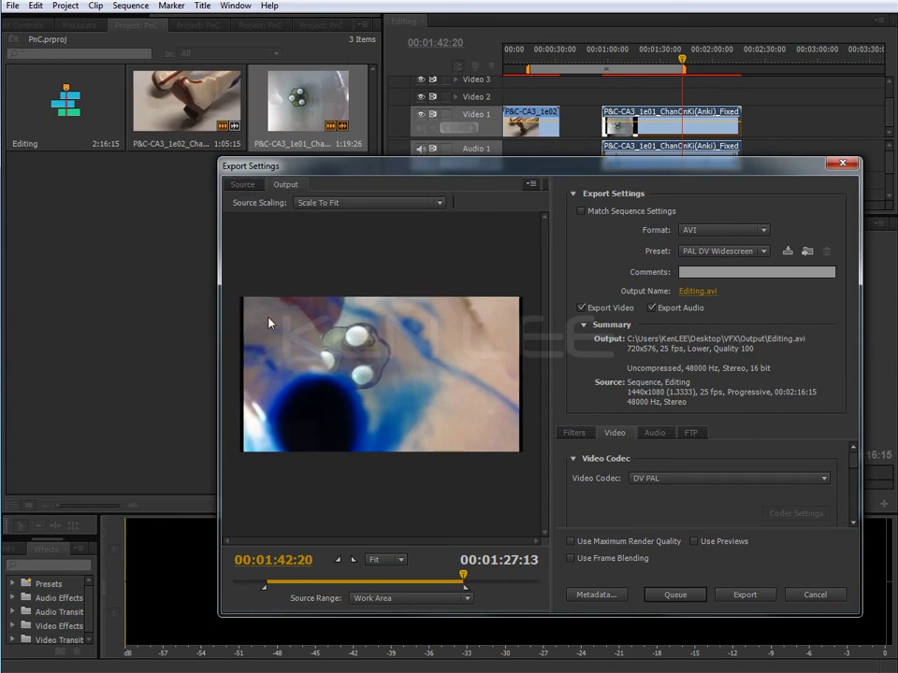
pyautogui.click(246, 184)
pyautogui.click(284, 186)
# Step: Tick Match Sequence Settings and compare the Source and Output previews
pyautogui.click(581, 213)
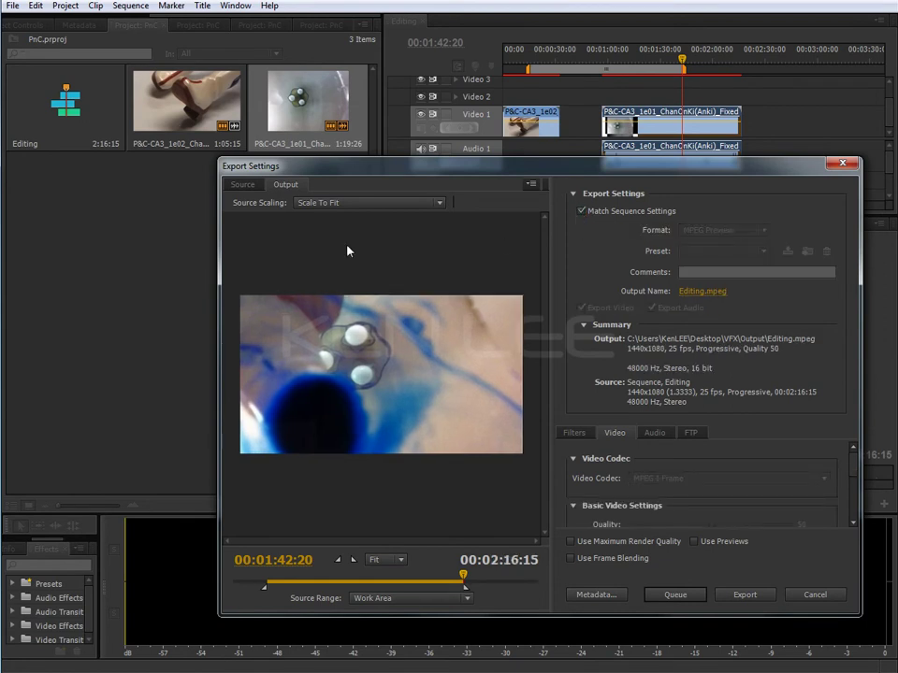
pyautogui.click(242, 184)
pyautogui.click(282, 184)
pyautogui.click(245, 184)
pyautogui.click(288, 186)
# Step: Review the video settings, then untick Match Sequence Settings, reverting to AVI 720x576
pyautogui.scroll(-2, 745, 496)
pyautogui.scroll(-2, 744, 497)
pyautogui.scroll(-2, 745, 499)
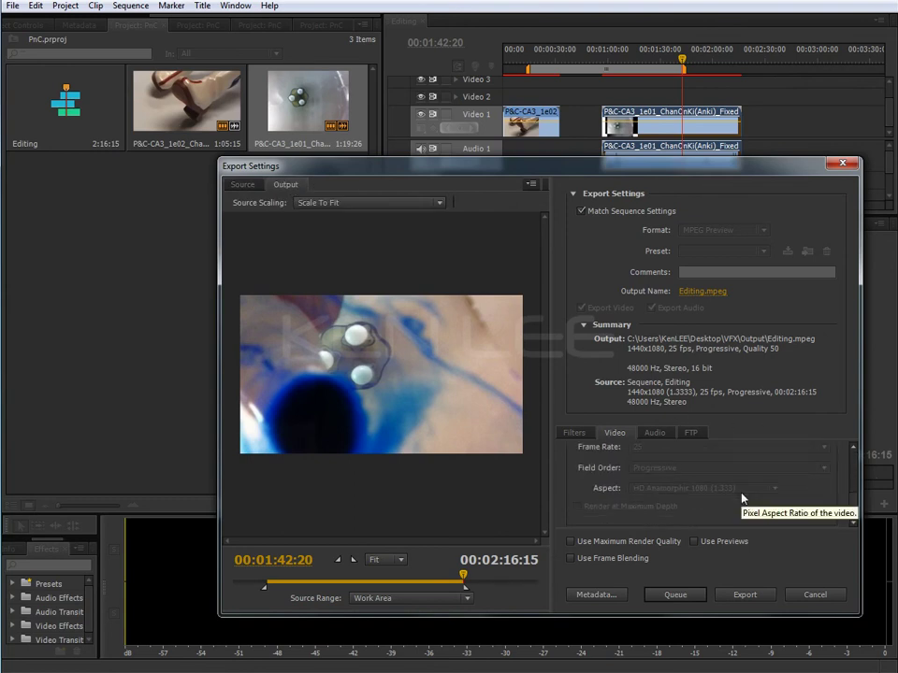
pyautogui.scroll(3, 742, 498)
pyautogui.scroll(3, 741, 498)
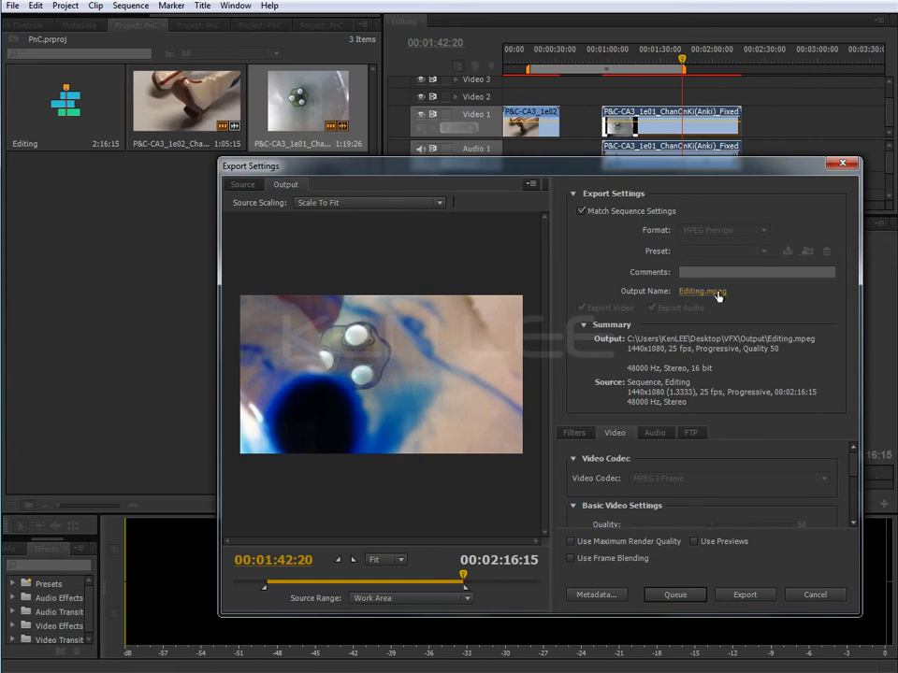
pyautogui.click(582, 211)
pyautogui.click(736, 230)
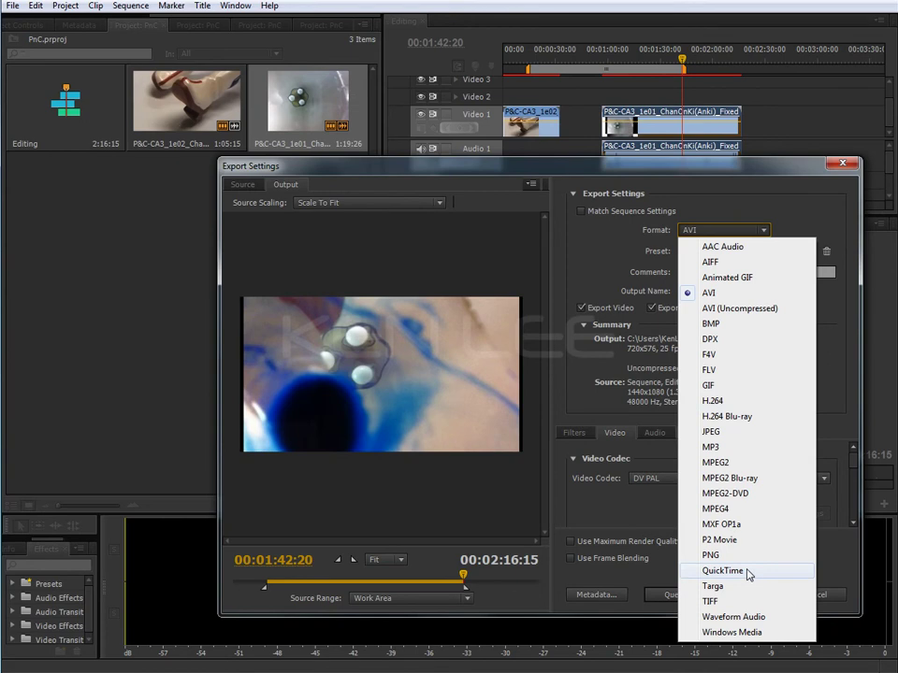
# Step: Choose H.264 as the export format, getting the HD 1080i 25 preset
pyautogui.click(734, 405)
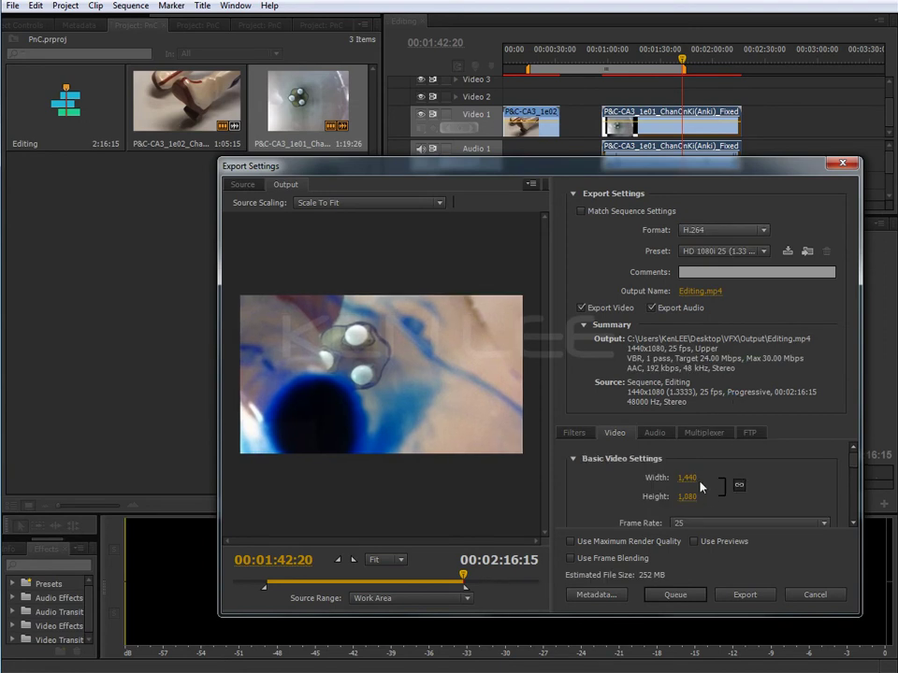
pyautogui.scroll(-1, 700, 486)
pyautogui.scroll(-1, 699, 488)
pyautogui.scroll(-1, 700, 489)
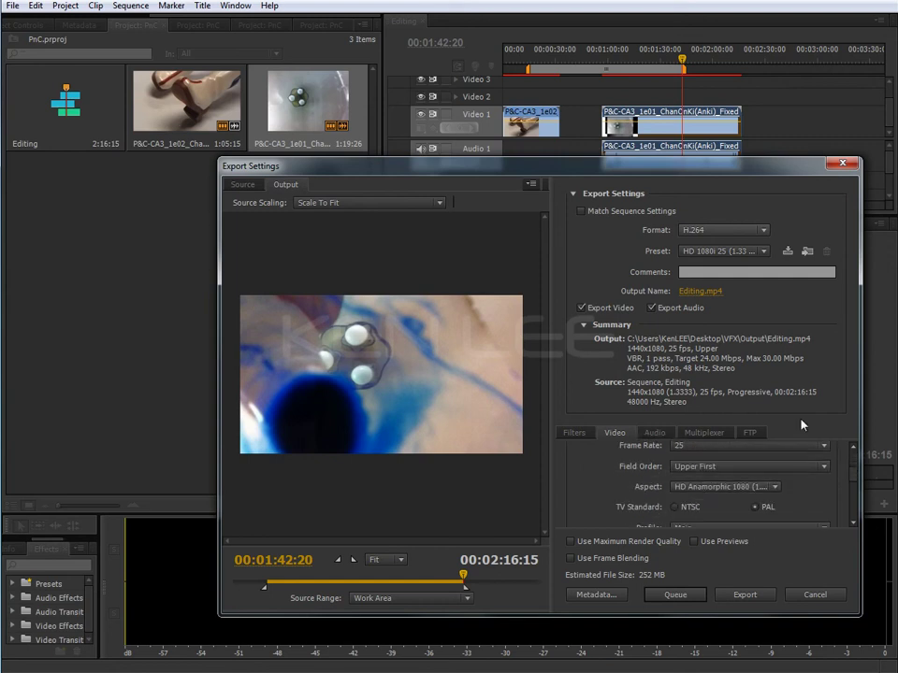
# Step: Enlarge the Export Settings dialog by dragging its top and left edges
pyautogui.moveTo(718, 161); pyautogui.dragTo(718, 50)
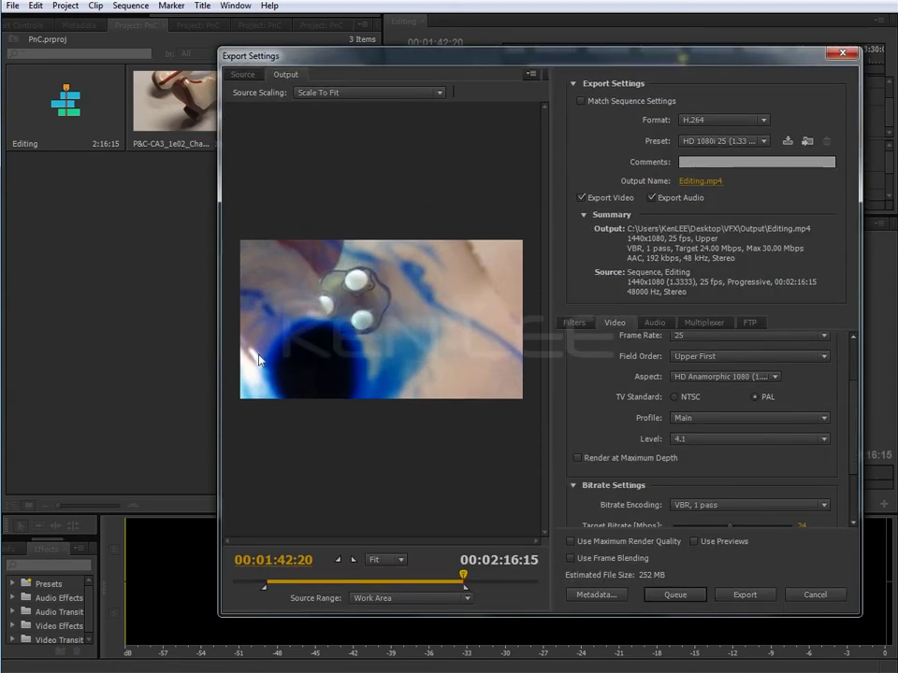
pyautogui.moveTo(143, 337); pyautogui.dragTo(91, 333)
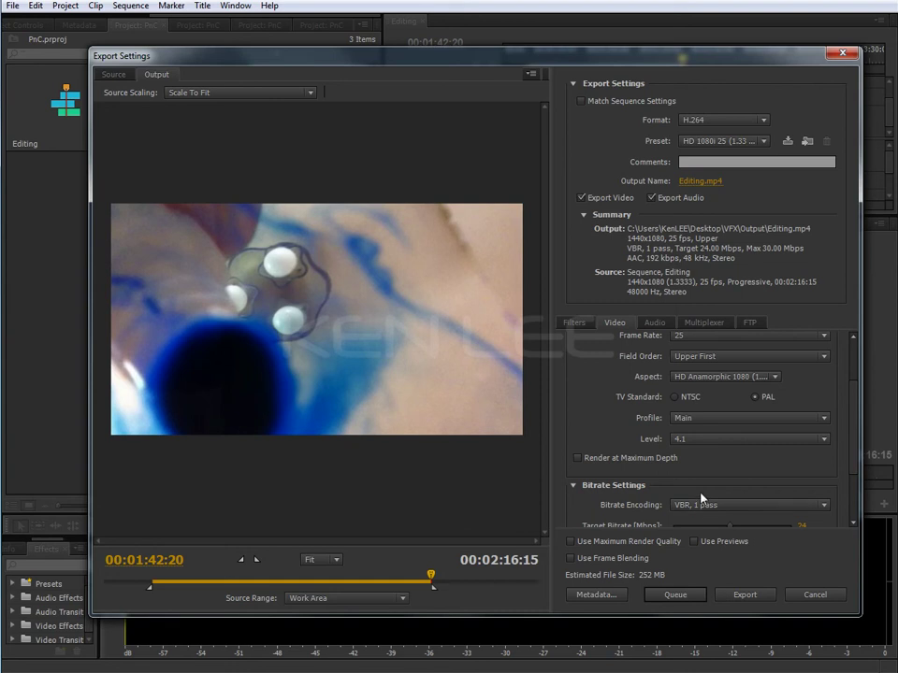
pyautogui.scroll(2, 701, 501)
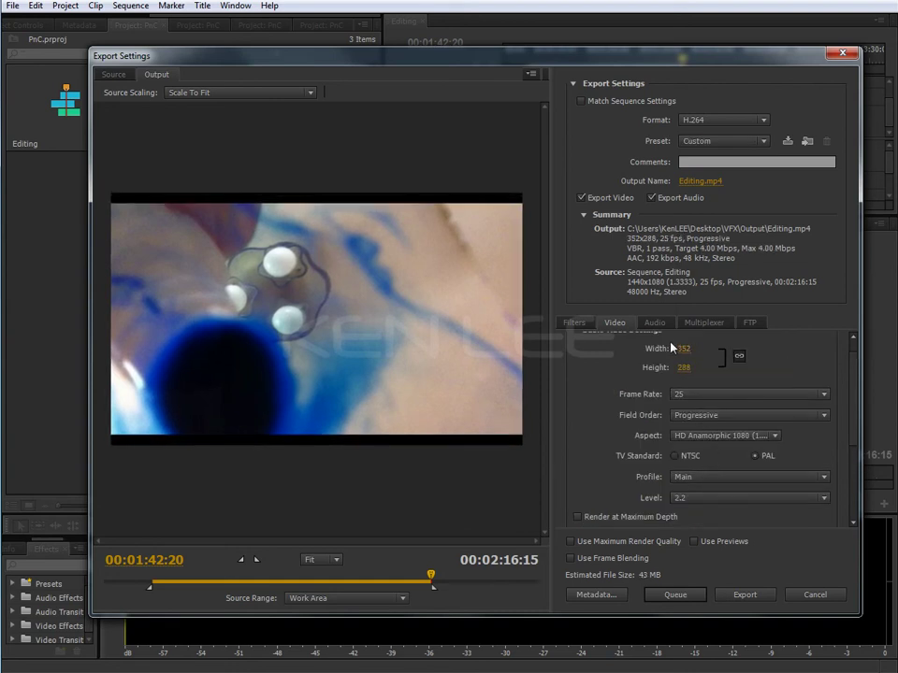
# Step: Set the H.264 export frame rate back to 25 fps
pyautogui.scroll(-1, 748, 393)
pyautogui.scroll(-3, 753, 377)
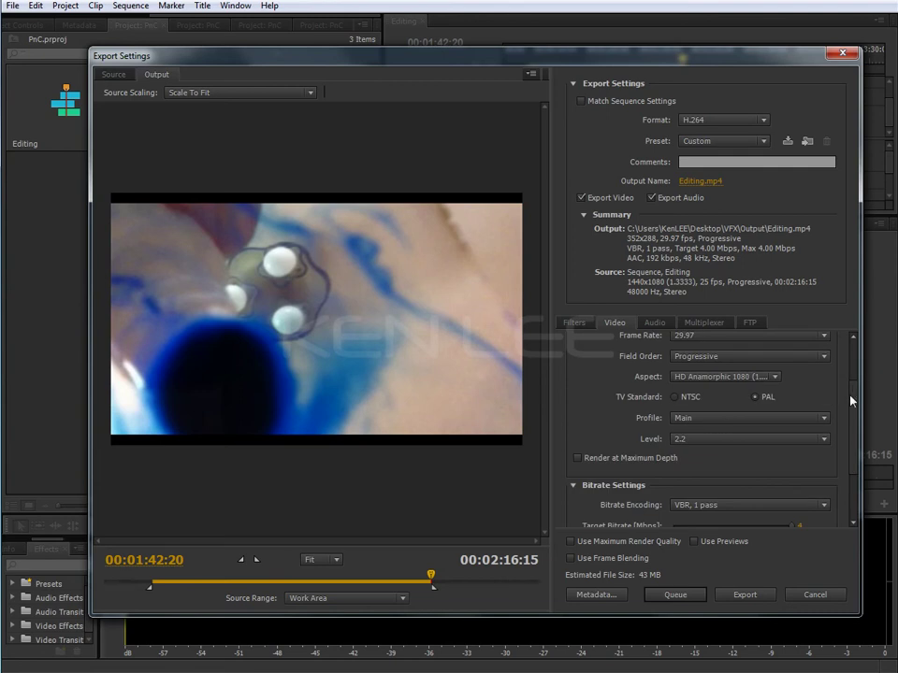
pyautogui.moveTo(853, 401); pyautogui.dragTo(852, 364)
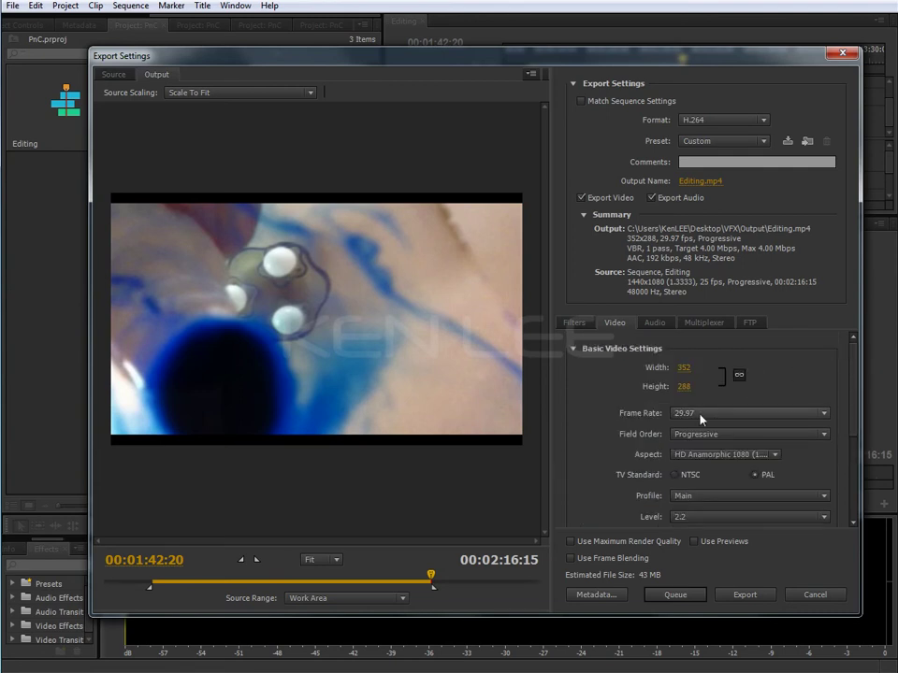
pyautogui.click(736, 412)
pyautogui.click(719, 523)
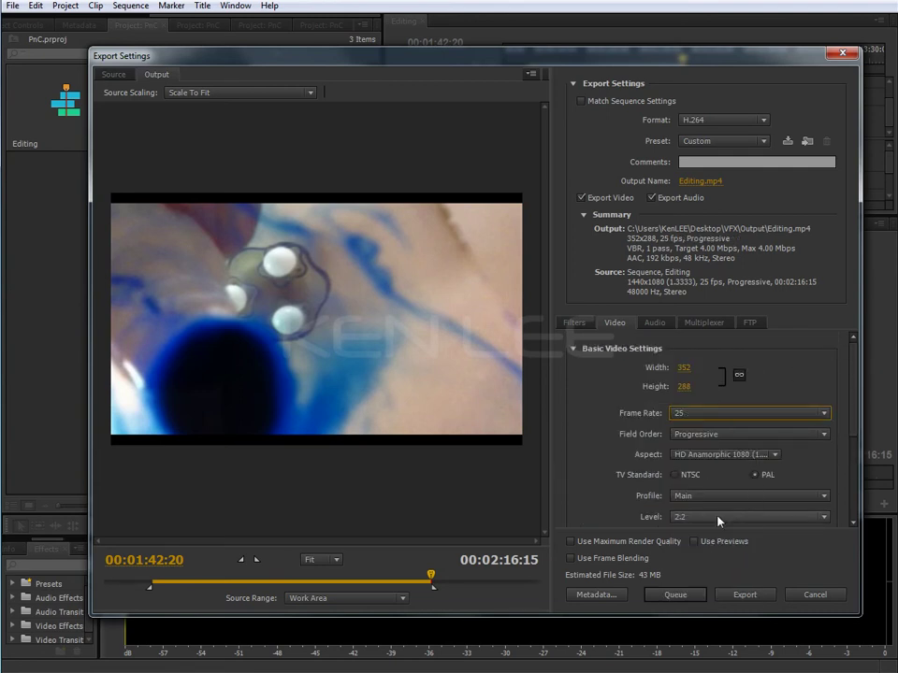
# Step: Try a new output width and dismiss the resulting encoder error
pyautogui.click(686, 368)
pyautogui.write('1920')
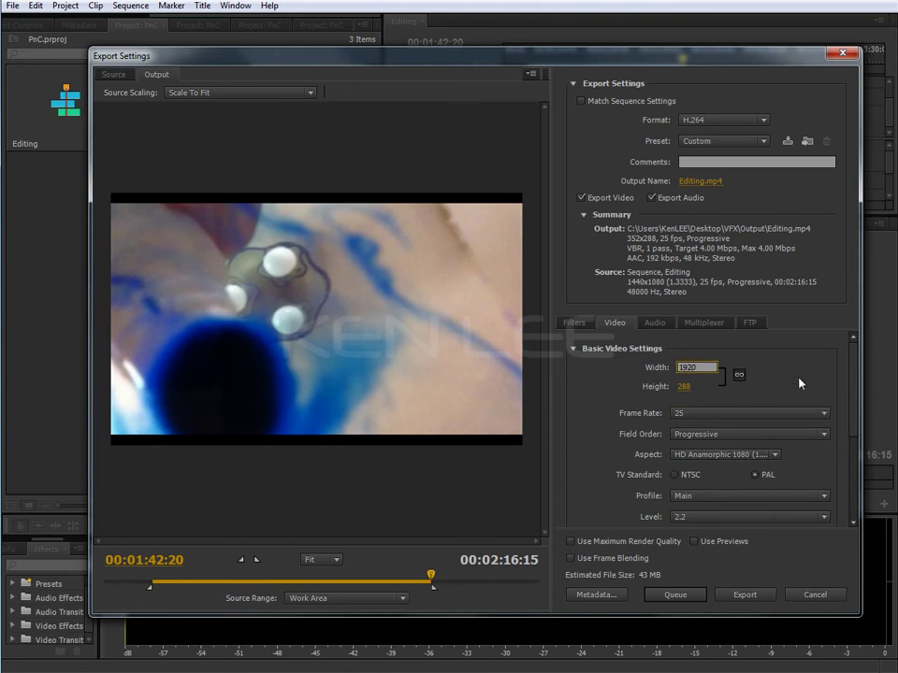
pyautogui.press('Return')
pyautogui.click(603, 357)
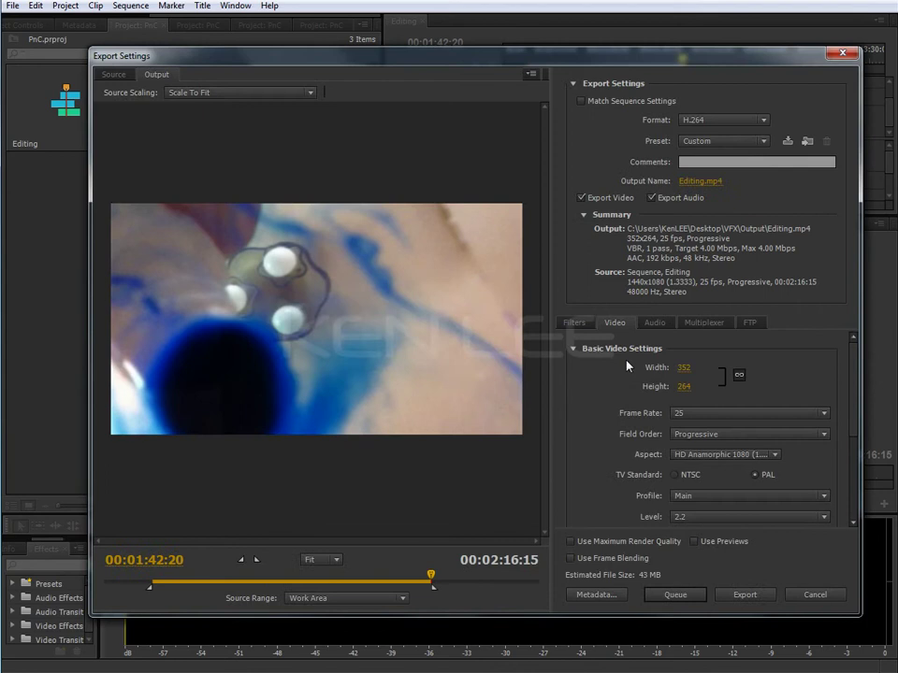
# Step: Unlink width from height, try width 1920, then set height to 358
pyautogui.click(739, 375)
pyautogui.click(682, 368)
pyautogui.write('1920')
pyautogui.click(687, 389)
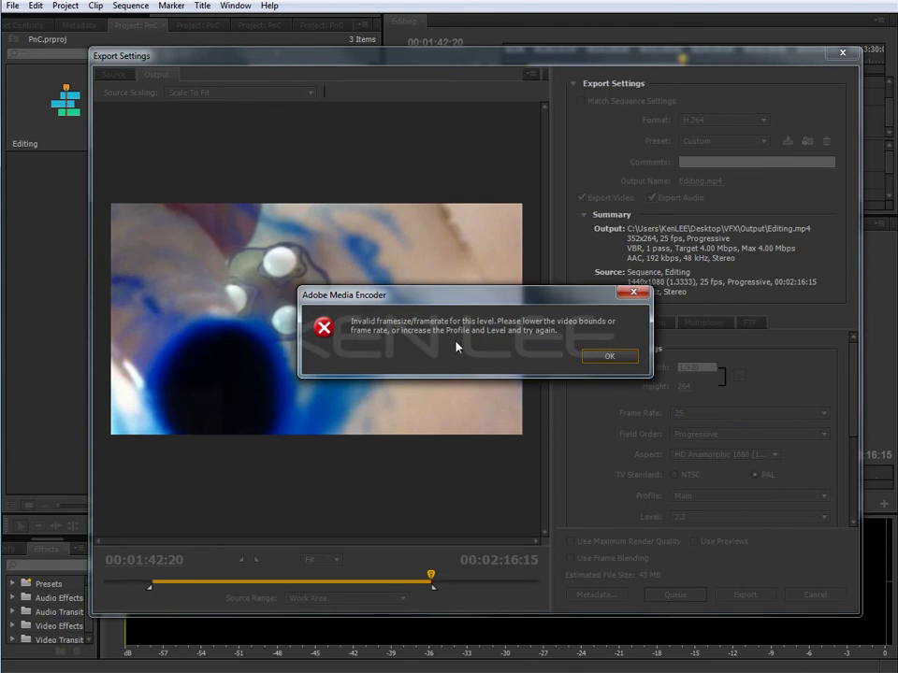
pyautogui.click(609, 357)
pyautogui.write('358')
pyautogui.press('Return')
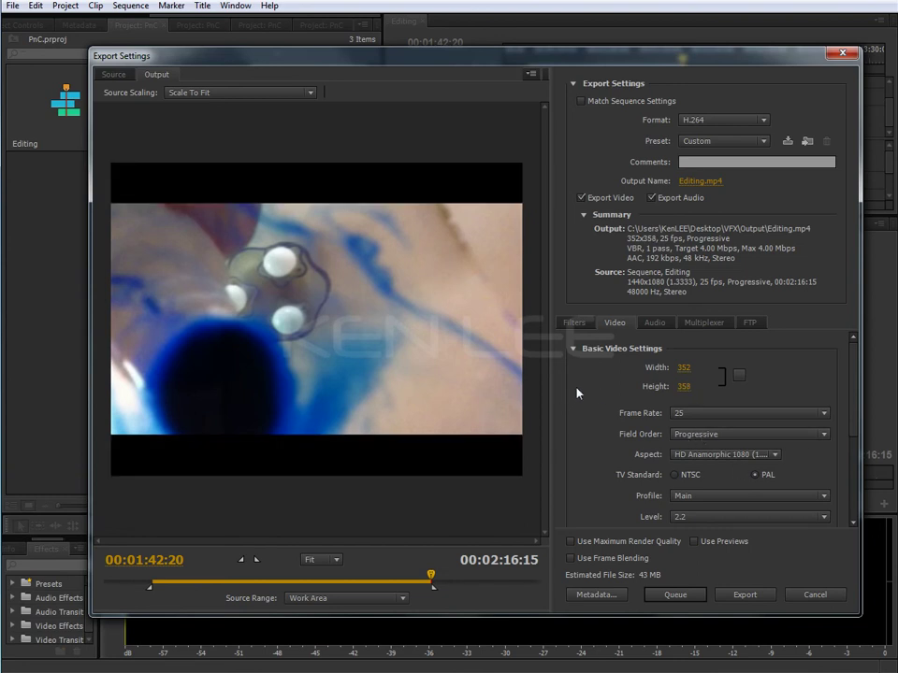
pyautogui.click(688, 455)
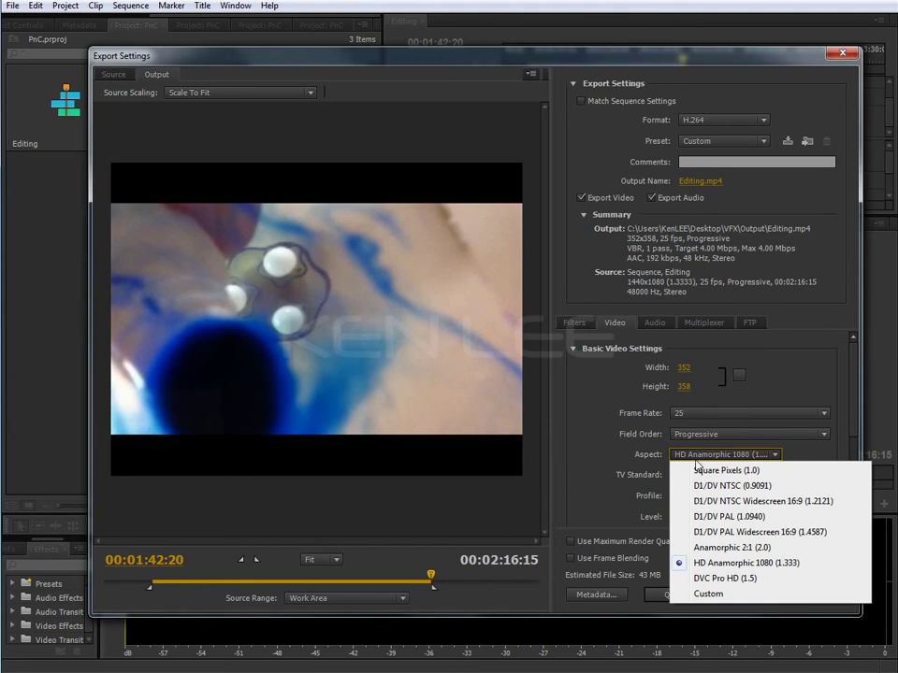
# Step: Switch to Square Pixels (1.0) and set height 1080, dismissing the width error
pyautogui.click(699, 471)
pyautogui.click(684, 385)
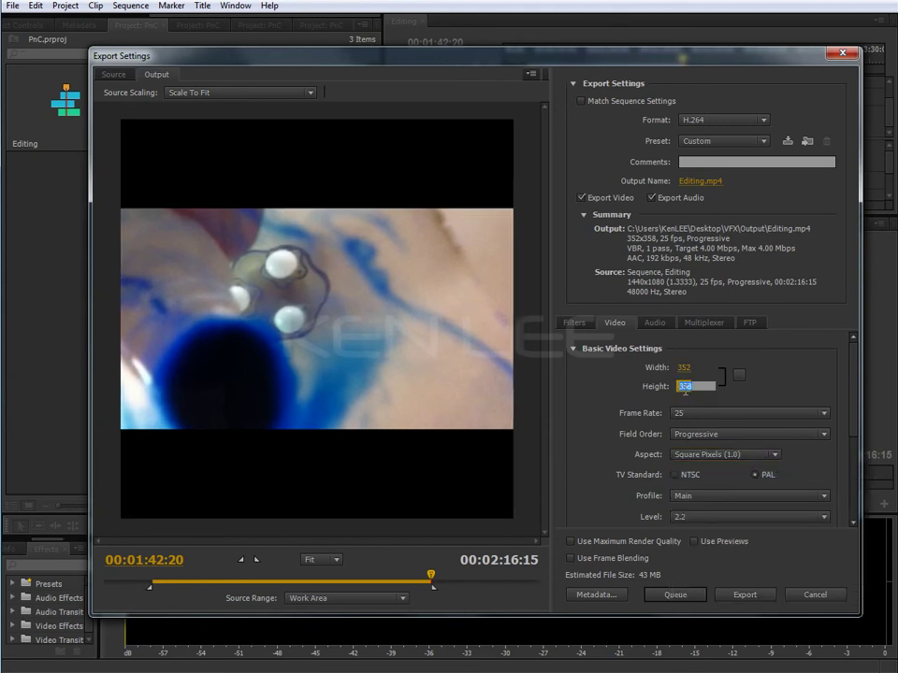
pyautogui.write('1080')
pyautogui.press('Return')
pyautogui.press('Return')
pyautogui.moveTo(684, 367)
pyautogui.mouseDown()
pyautogui.moveTo(774, 380)
pyautogui.moveTo(714, 398)
pyautogui.moveTo(711, 375)
pyautogui.mouseUp()
pyautogui.click(628, 364)
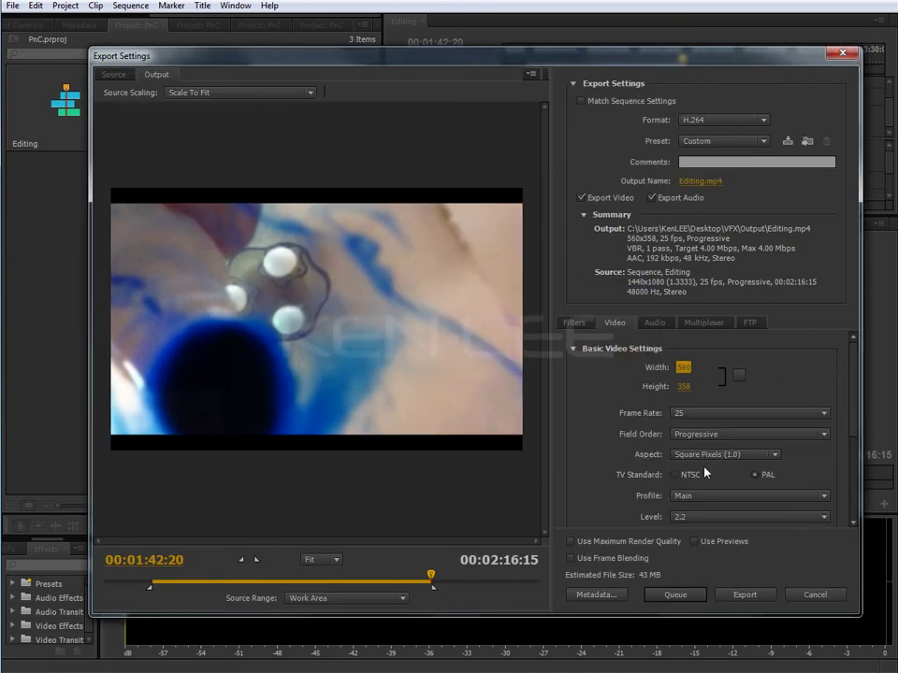
# Step: Raise the encoding level to 4.0 and set the frame rate to 25
pyautogui.scroll(-2, 762, 479)
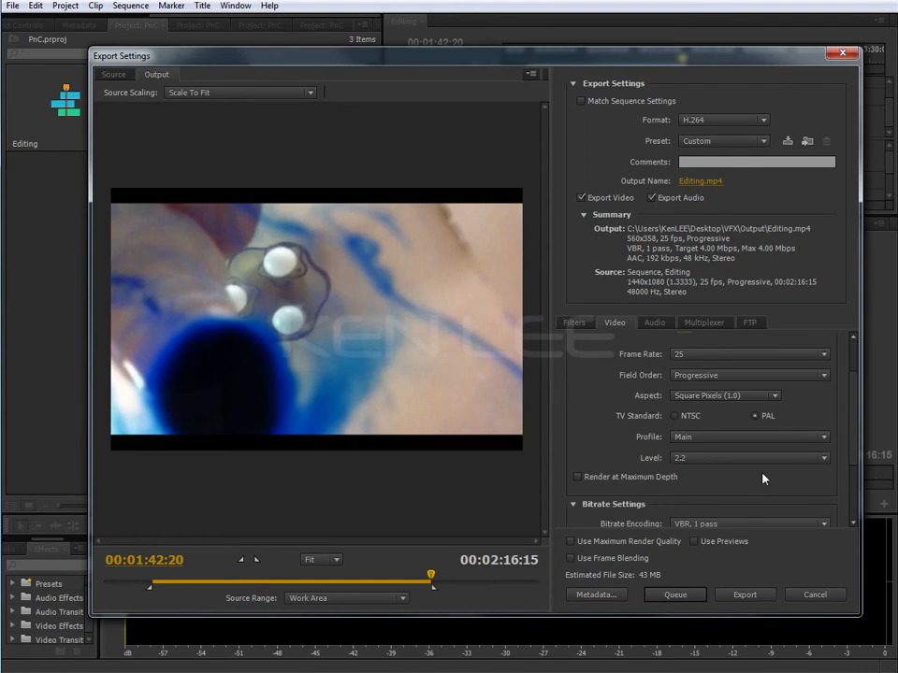
pyautogui.click(716, 459)
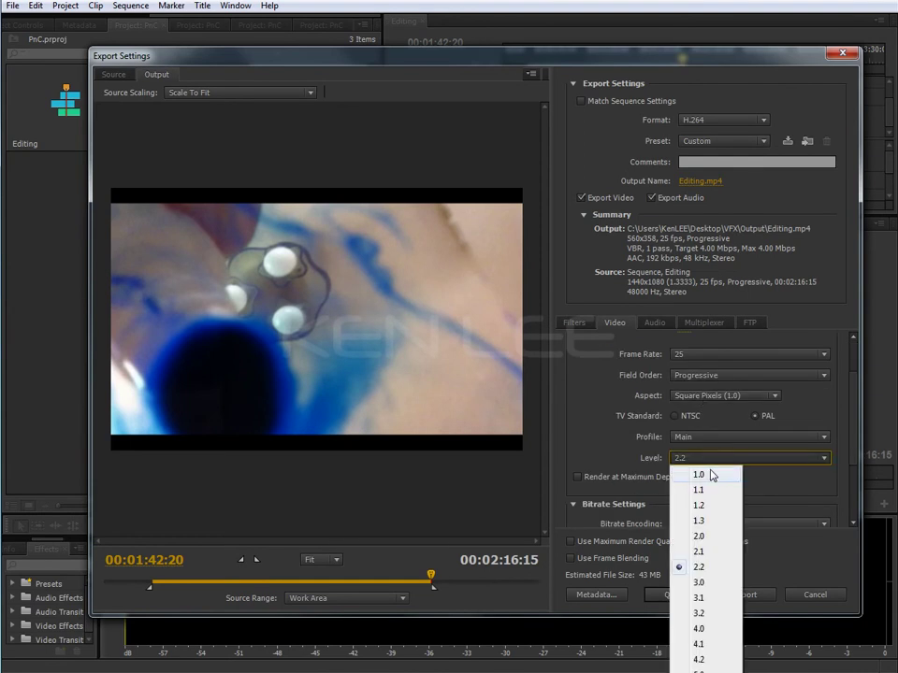
pyautogui.click(703, 630)
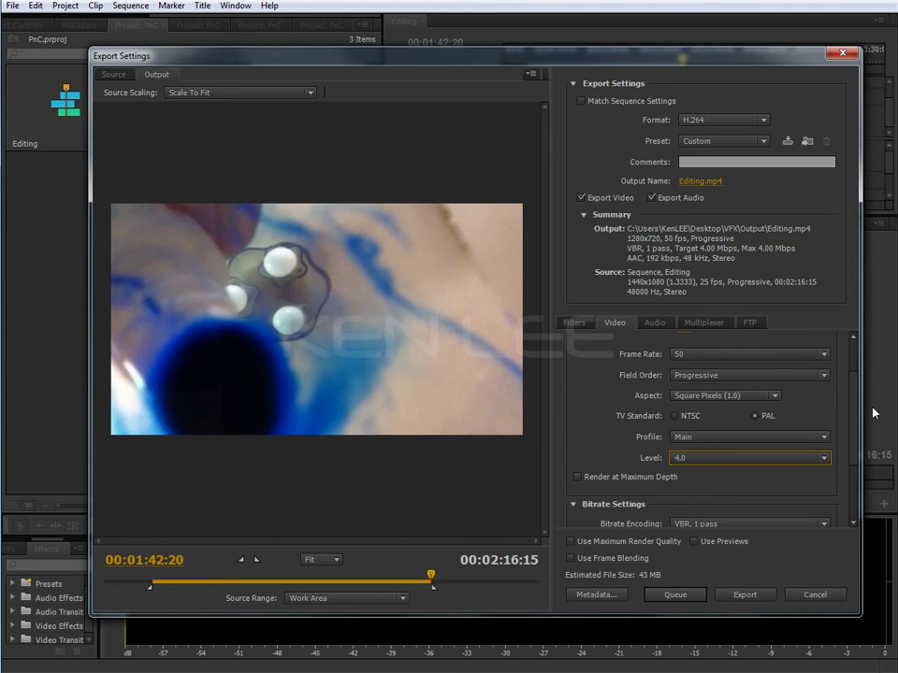
pyautogui.scroll(2, 739, 402)
pyautogui.click(711, 393)
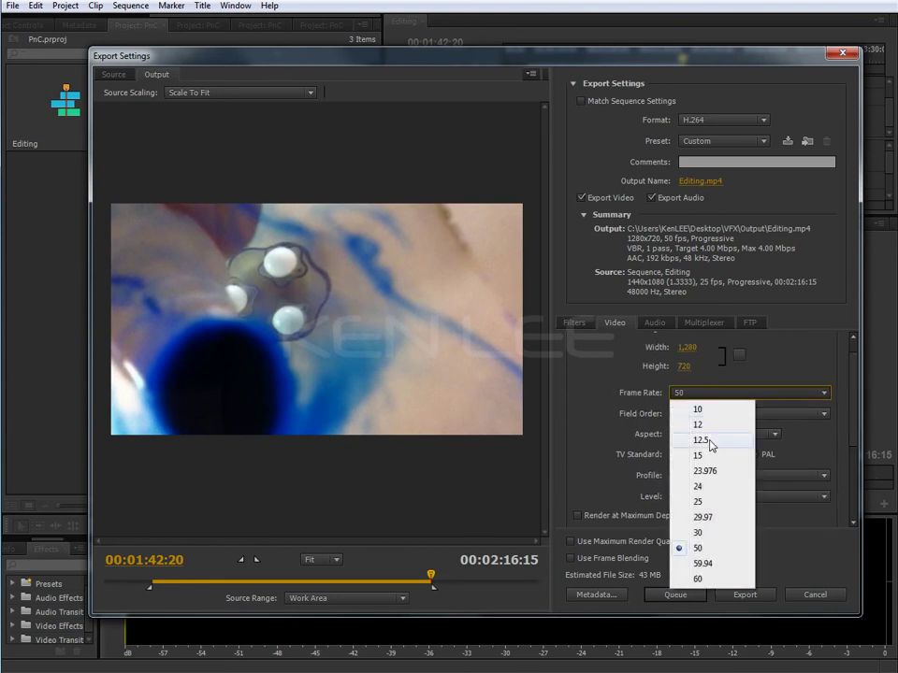
pyautogui.click(703, 503)
# Step: Set the output to 1920x1080, keeping the encoding level at 4.0
pyautogui.click(693, 348)
pyautogui.write('1')
pyautogui.press('Return')
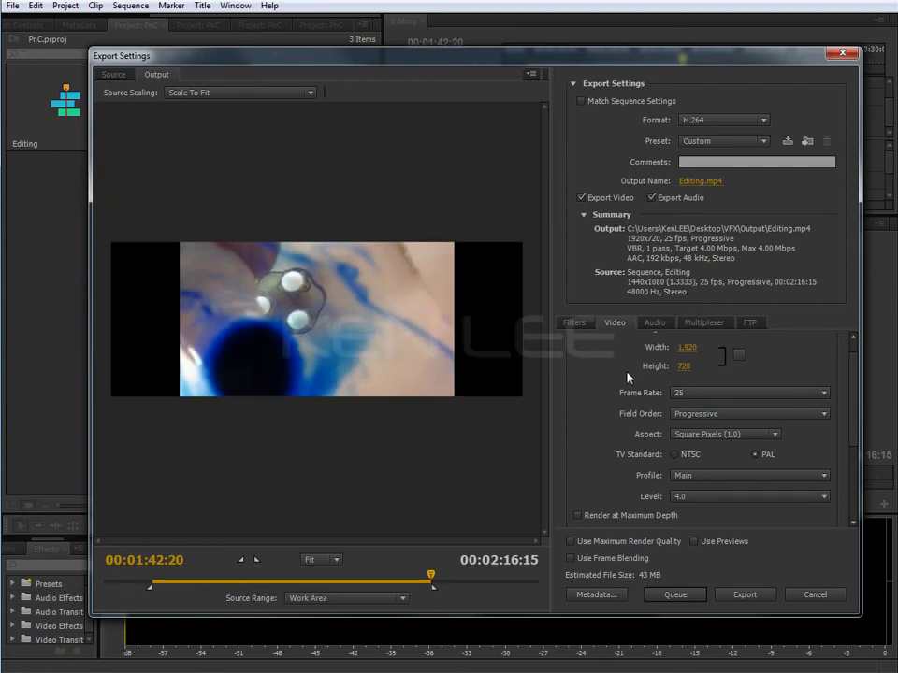
pyautogui.click(691, 368)
pyautogui.write('1080')
pyautogui.press('Return')
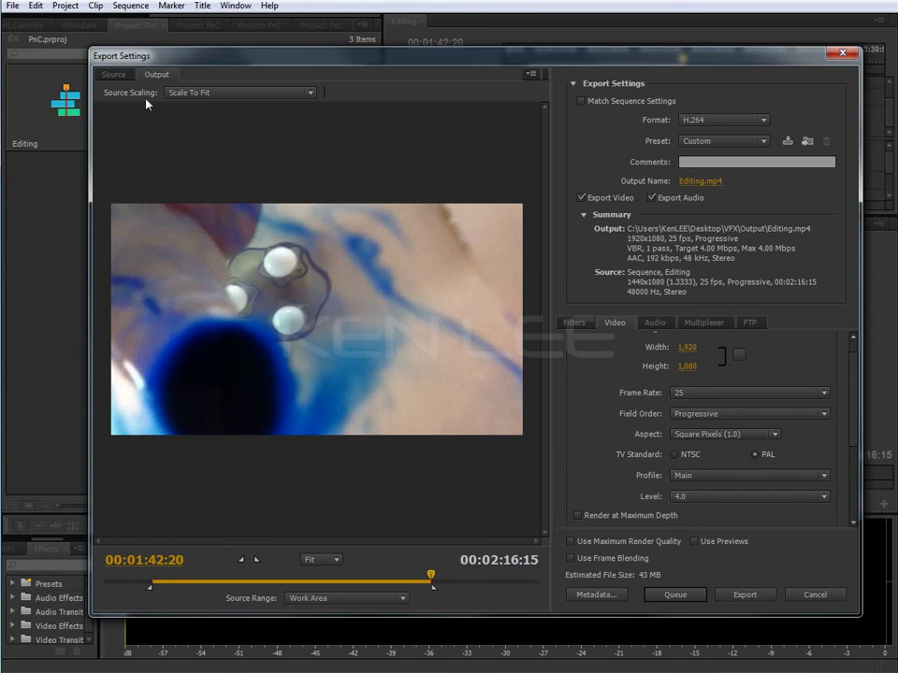
pyautogui.click(682, 498)
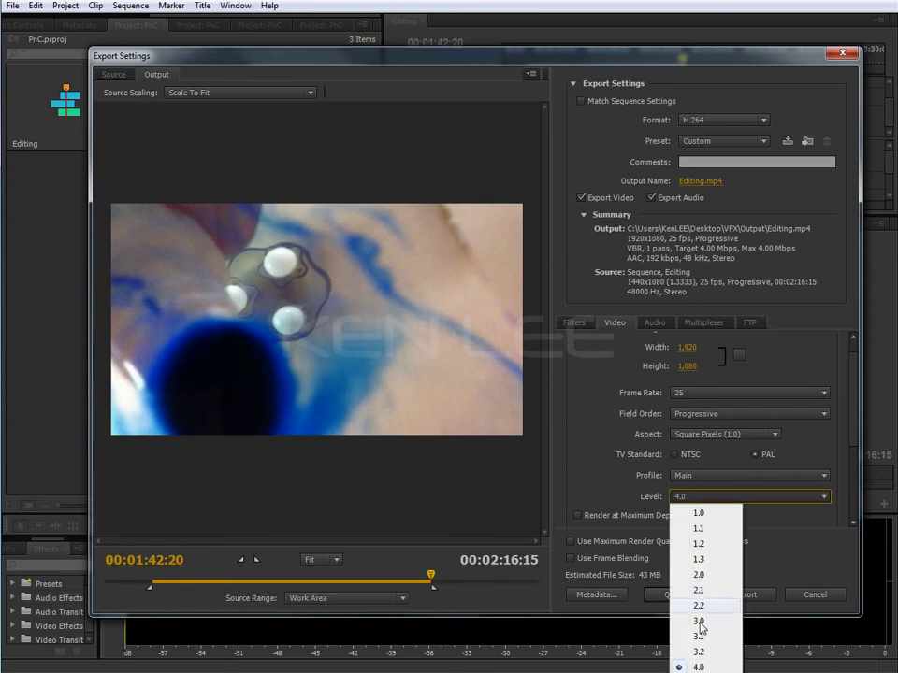
pyautogui.click(599, 376)
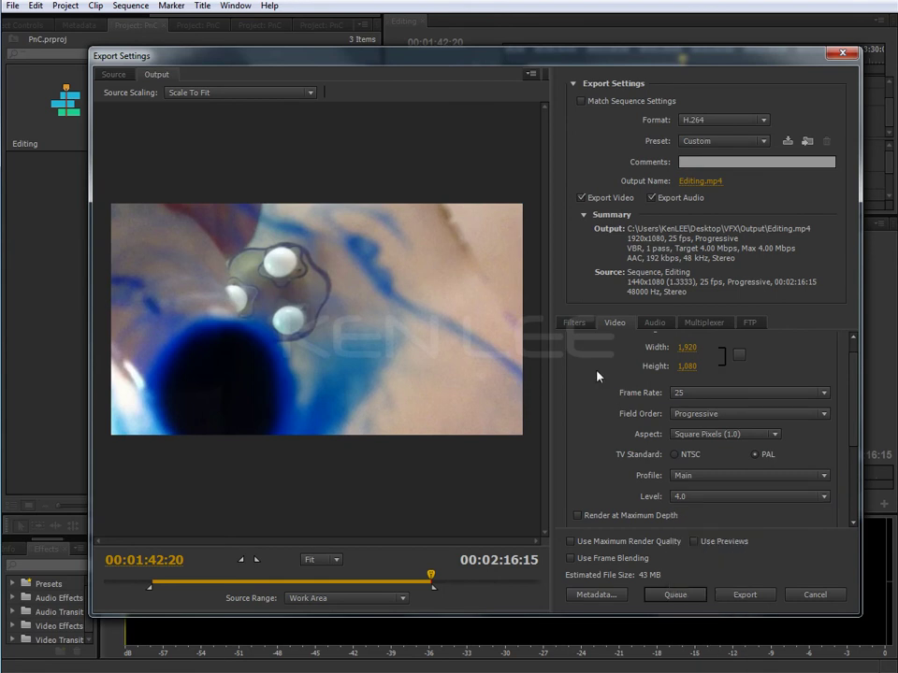
pyautogui.click(113, 75)
pyautogui.click(150, 75)
pyautogui.click(113, 75)
pyautogui.click(155, 75)
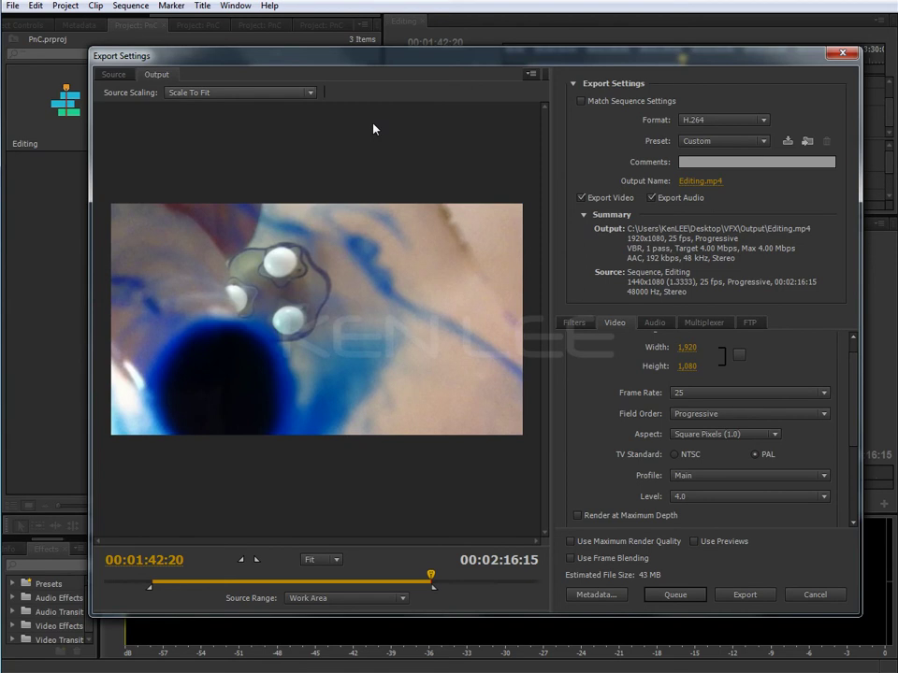
pyautogui.click(715, 185)
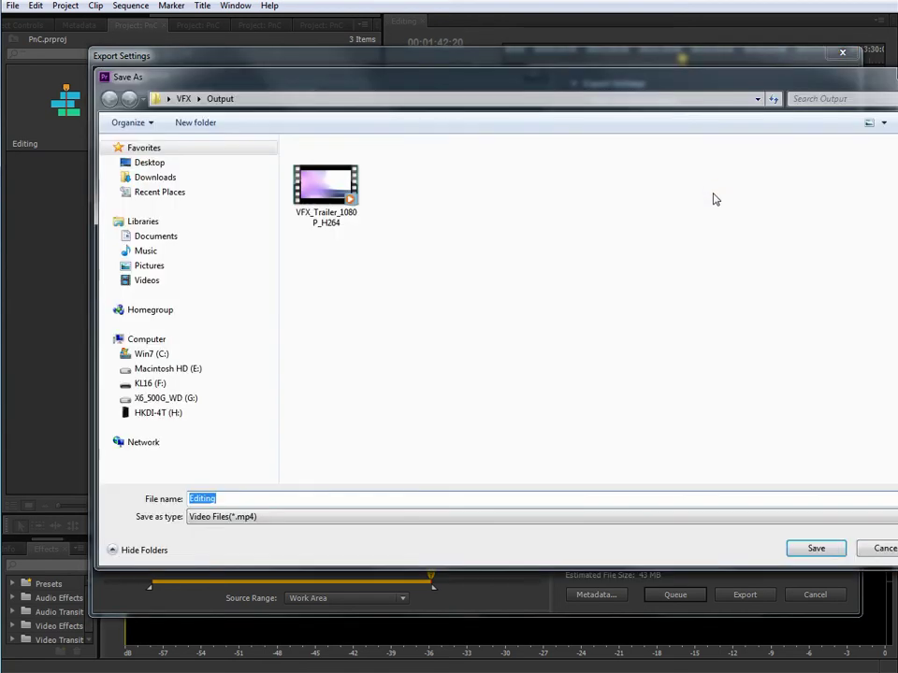
pyautogui.click(885, 550)
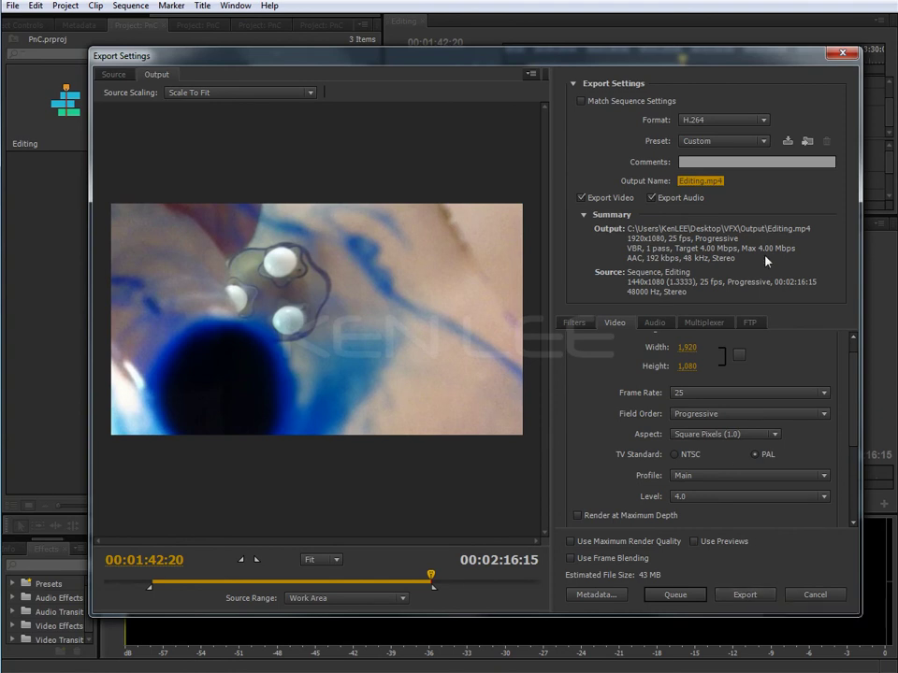
# Step: Switch the format to QuickTime with the HD 1080i 25, H.264, AAC 48kHz preset
pyautogui.click(726, 122)
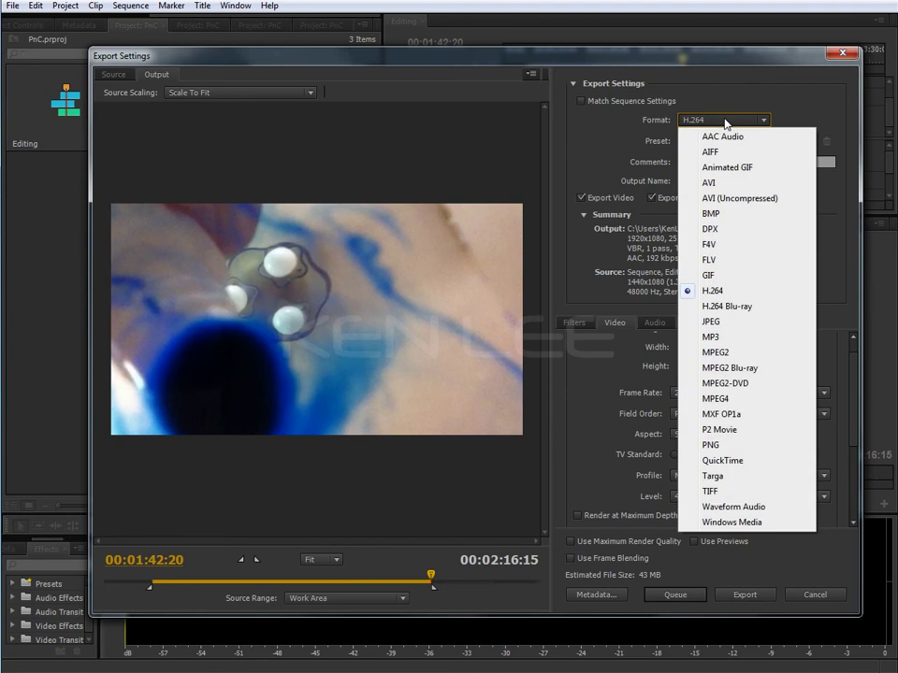
pyautogui.click(729, 461)
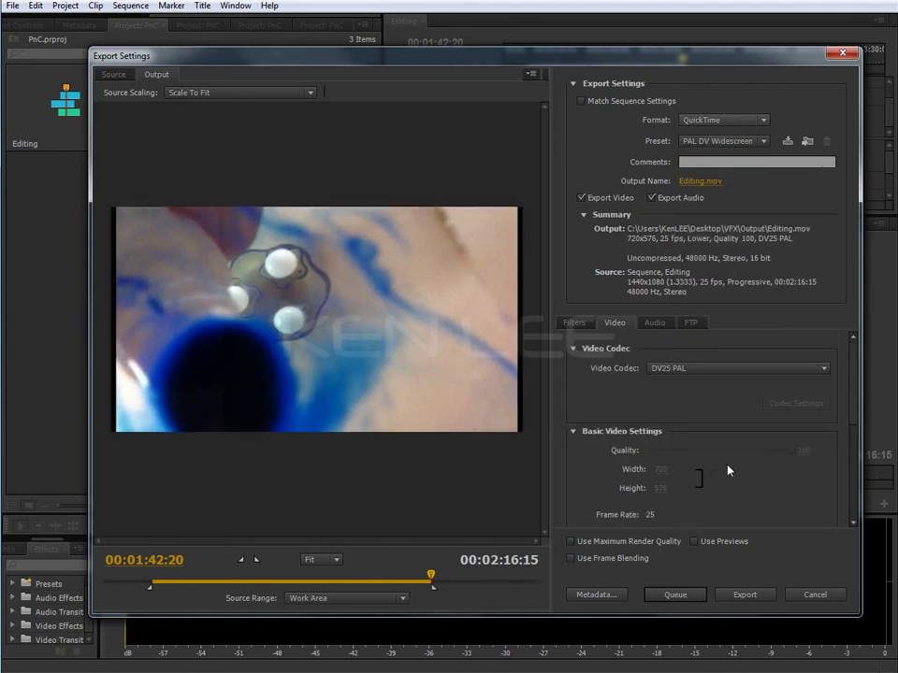
pyautogui.click(763, 141)
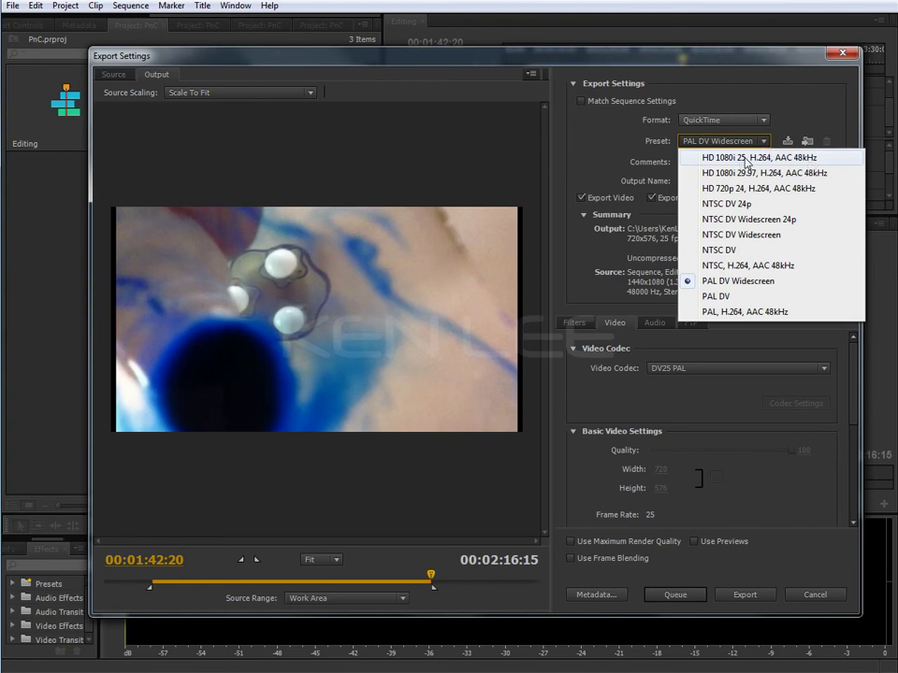
pyautogui.click(746, 159)
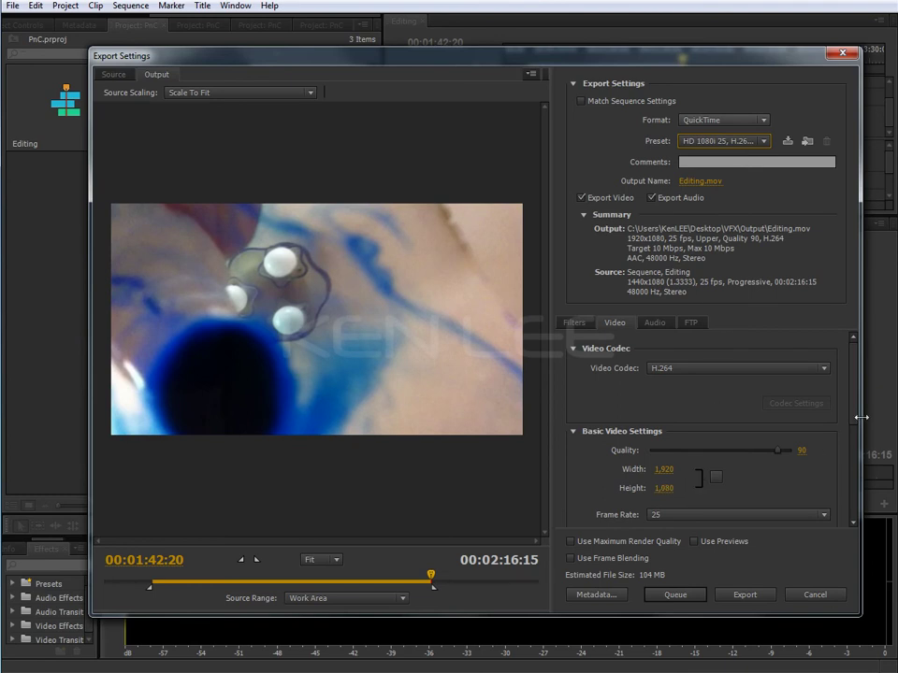
# Step: Set the Field Order to Progressive
pyautogui.scroll(-3, 855, 419)
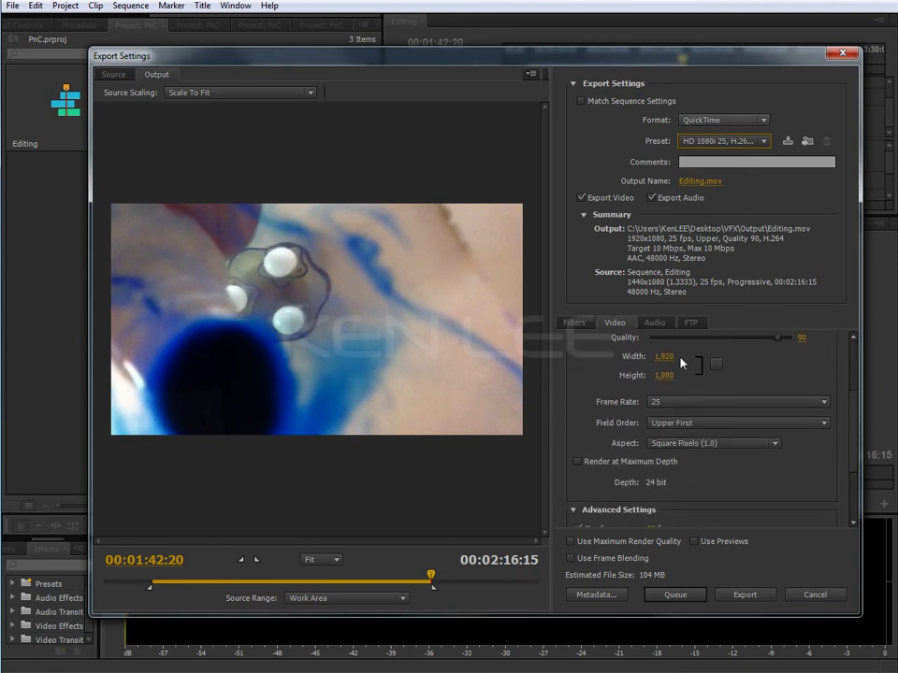
pyautogui.click(674, 424)
pyautogui.click(682, 440)
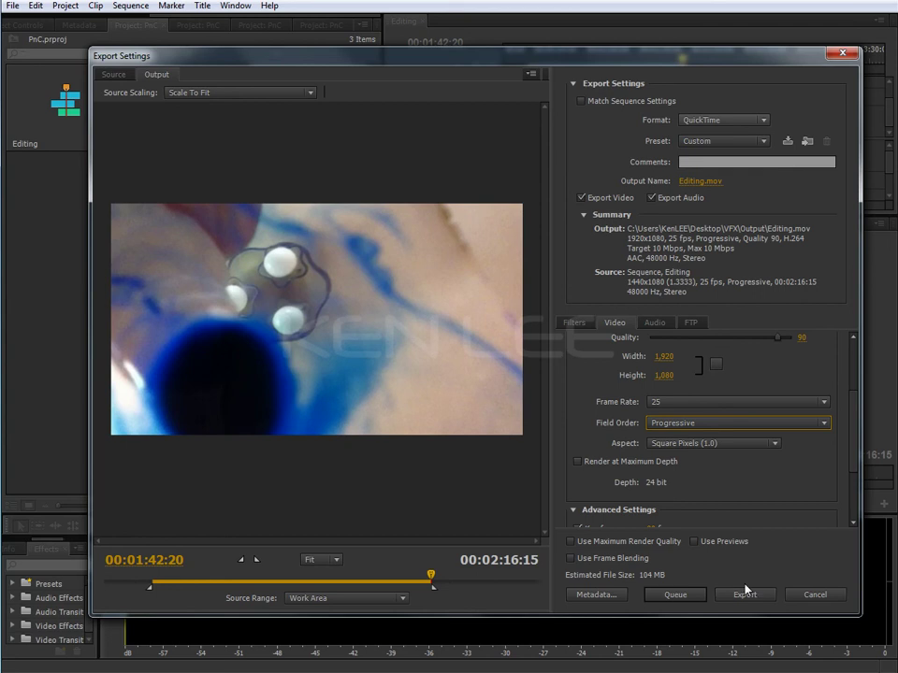
# Step: Cancel Export Settings, dock the Timeline full width at the bottom, and resize panels
pyautogui.click(810, 596)
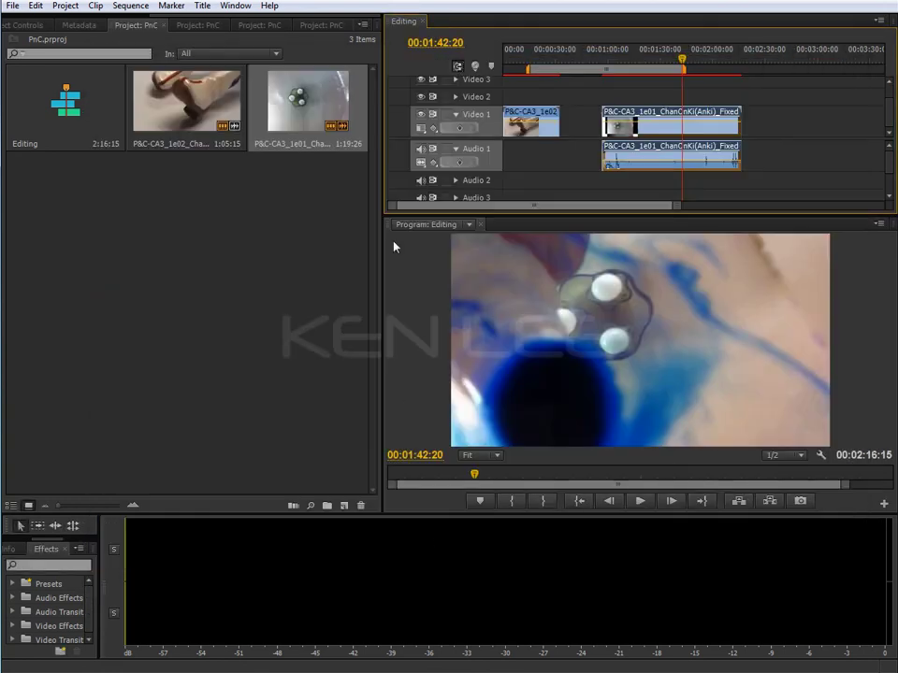
pyautogui.moveTo(391, 21); pyautogui.dragTo(311, 567)
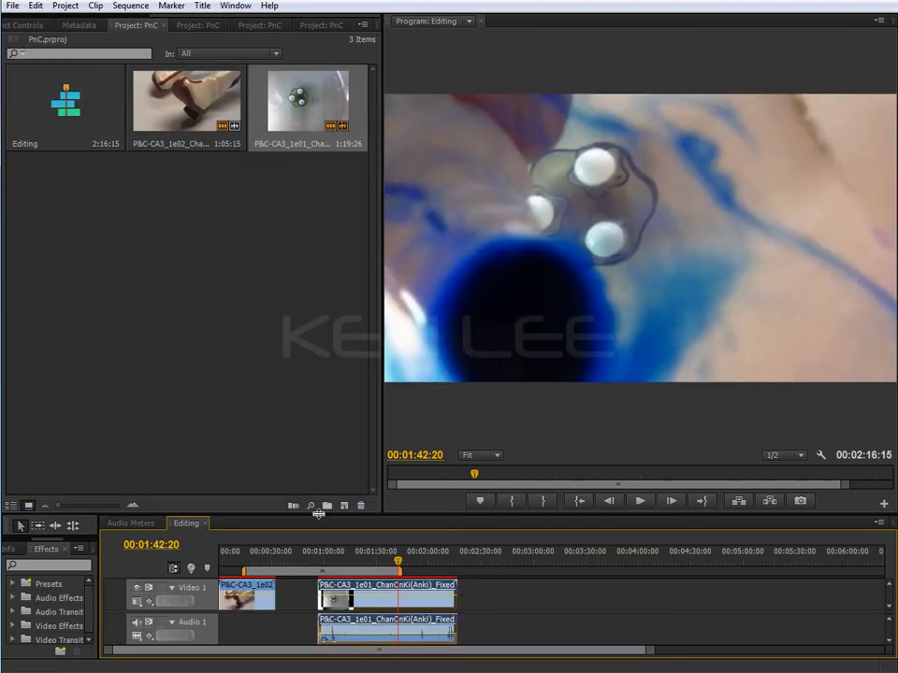
pyautogui.moveTo(322, 510); pyautogui.dragTo(327, 413)
pyautogui.moveTo(96, 536); pyautogui.dragTo(174, 538)
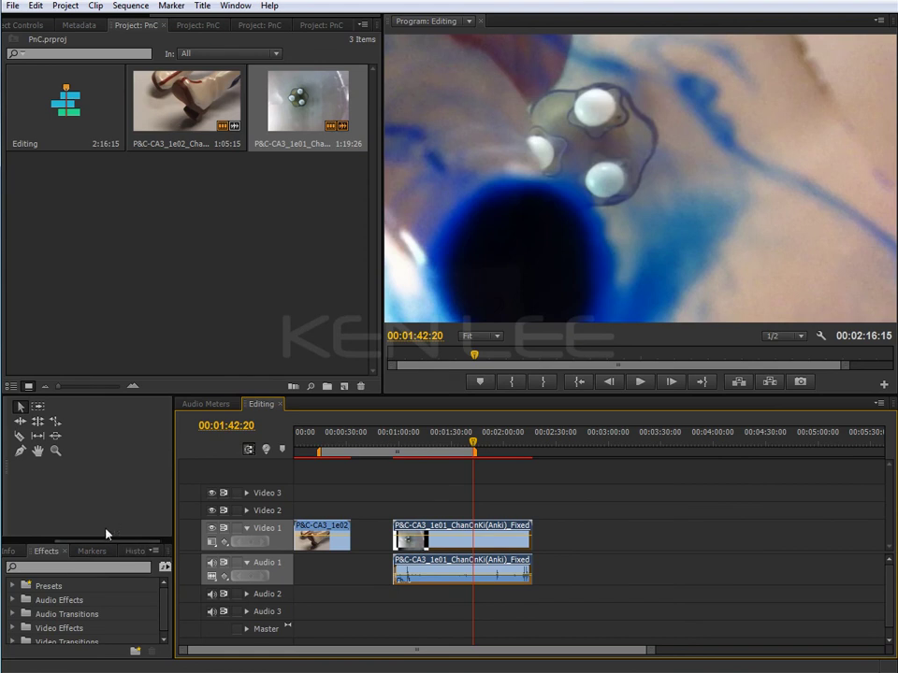
pyautogui.moveTo(104, 540); pyautogui.dragTo(94, 502)
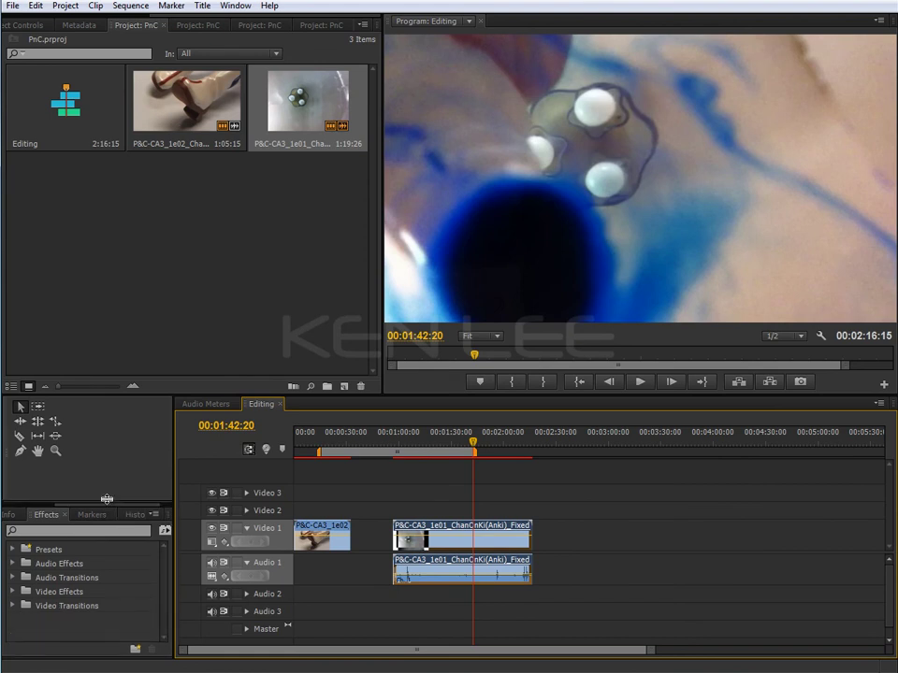
# Step: Expand and browse the Video Effects category in the Effects panel
pyautogui.click(12, 587)
pyautogui.scroll(-1, 16, 599)
pyautogui.scroll(-1, 19, 603)
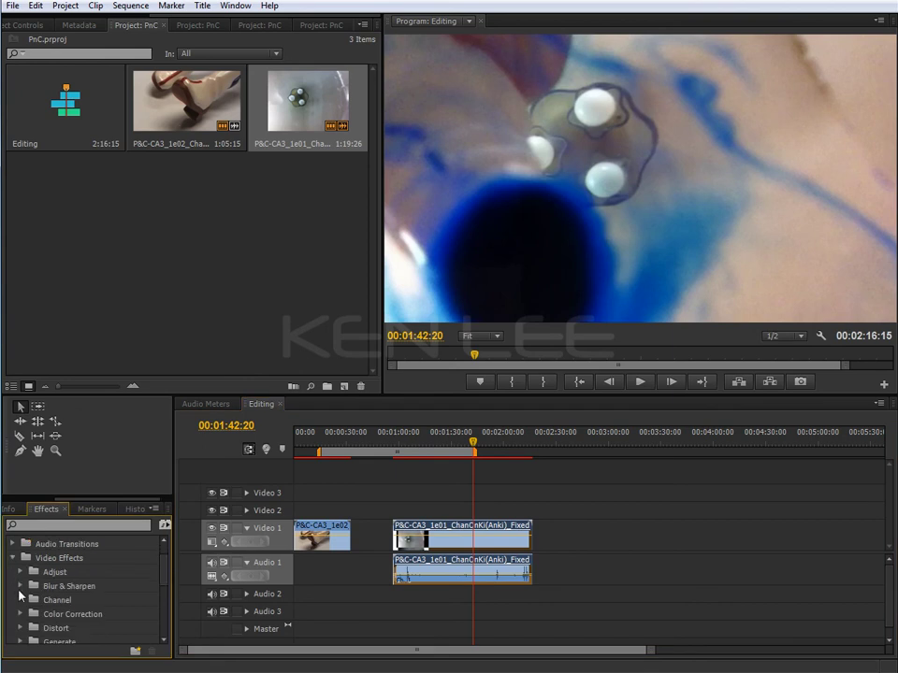
pyautogui.scroll(-1, 21, 618)
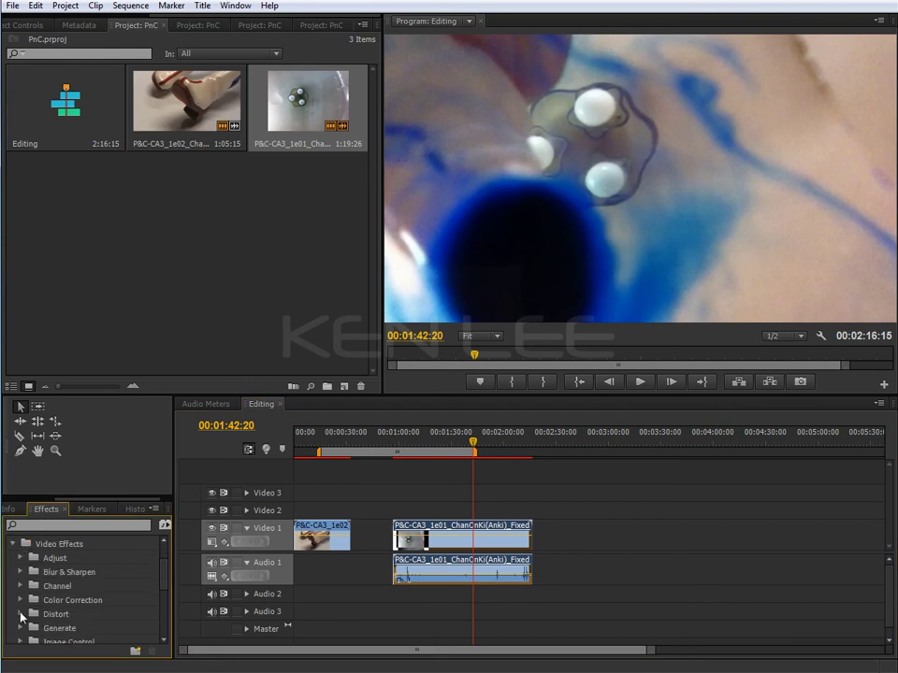
pyautogui.scroll(-1, 19, 599)
pyautogui.scroll(4, 15, 592)
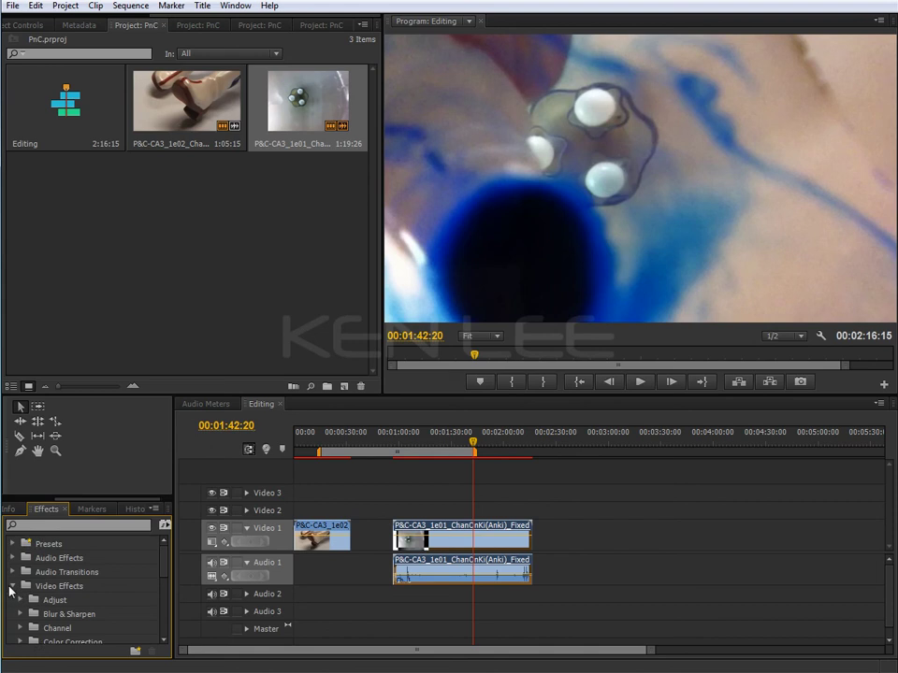
pyautogui.click(12, 586)
# Step: Browse the Video Transitions category, then reopen Video Effects
pyautogui.click(13, 600)
pyautogui.scroll(-2, 14, 606)
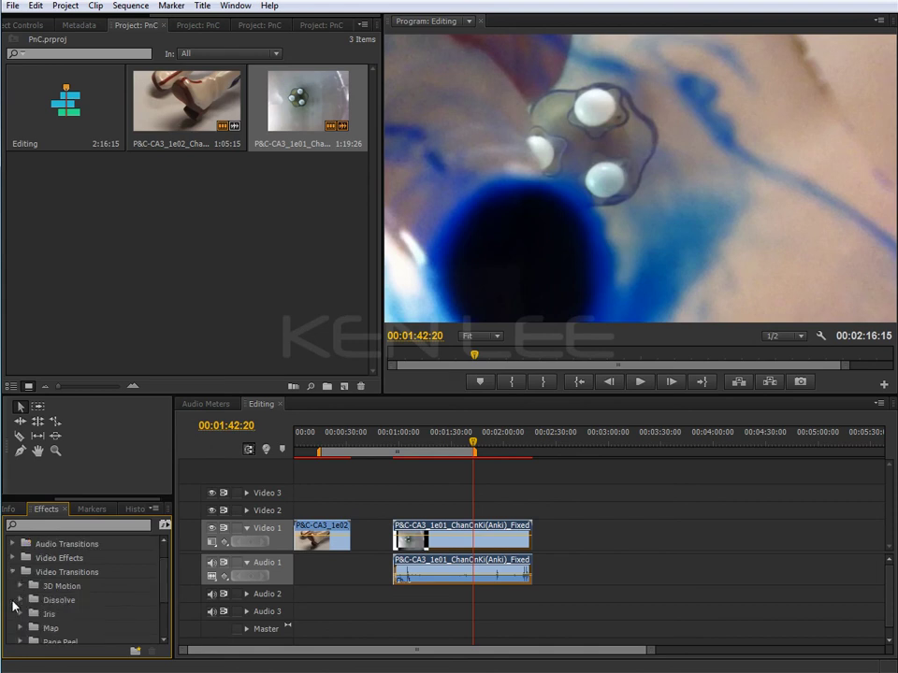
pyautogui.scroll(-1, 15, 607)
pyautogui.scroll(-1, 15, 606)
pyautogui.scroll(-2, 17, 604)
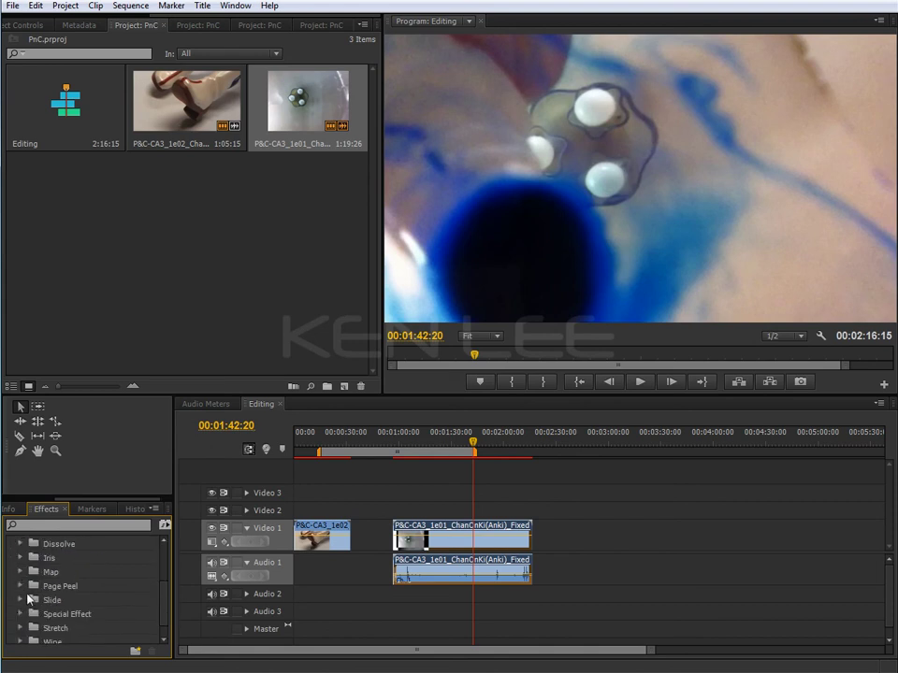
pyautogui.scroll(3, 13, 572)
pyautogui.click(14, 542)
pyautogui.scroll(-2, 15, 547)
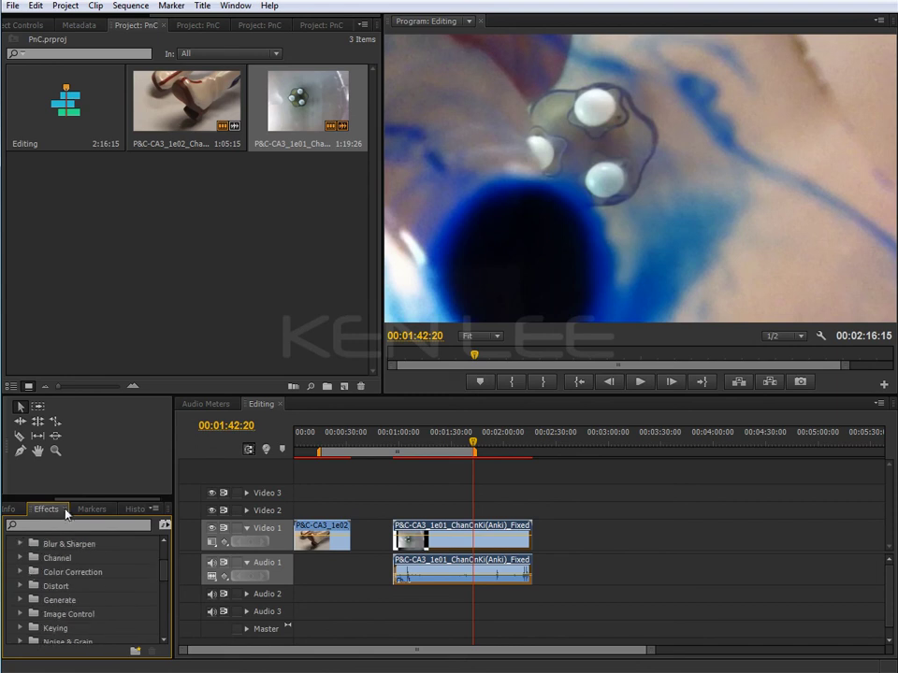
# Step: Dock the Effects panel with the Tools and make the timeline area taller
pyautogui.moveTo(67, 513); pyautogui.dragTo(56, 432)
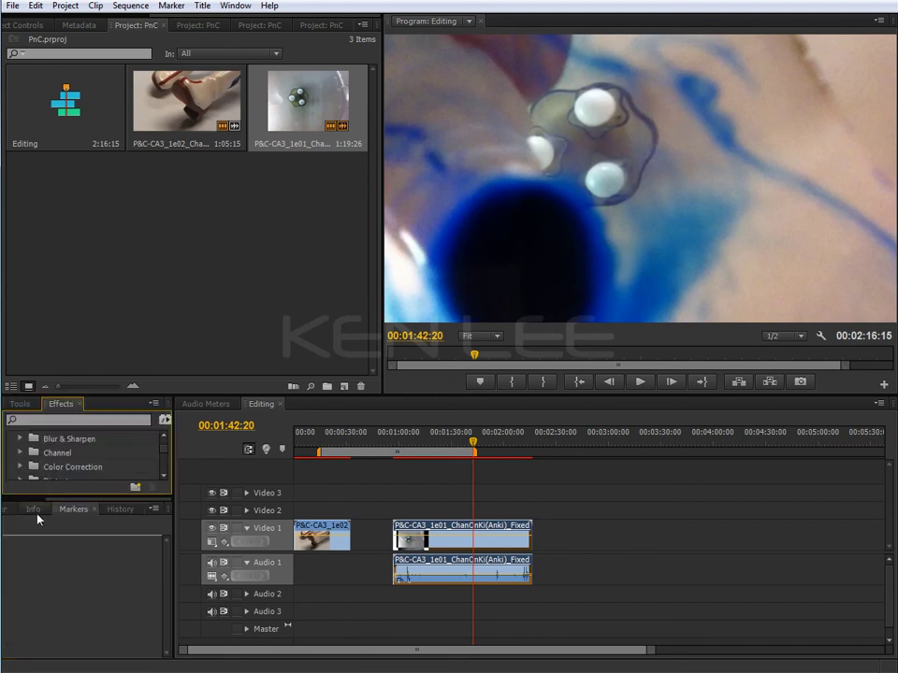
pyautogui.moveTo(62, 494); pyautogui.dragTo(62, 613)
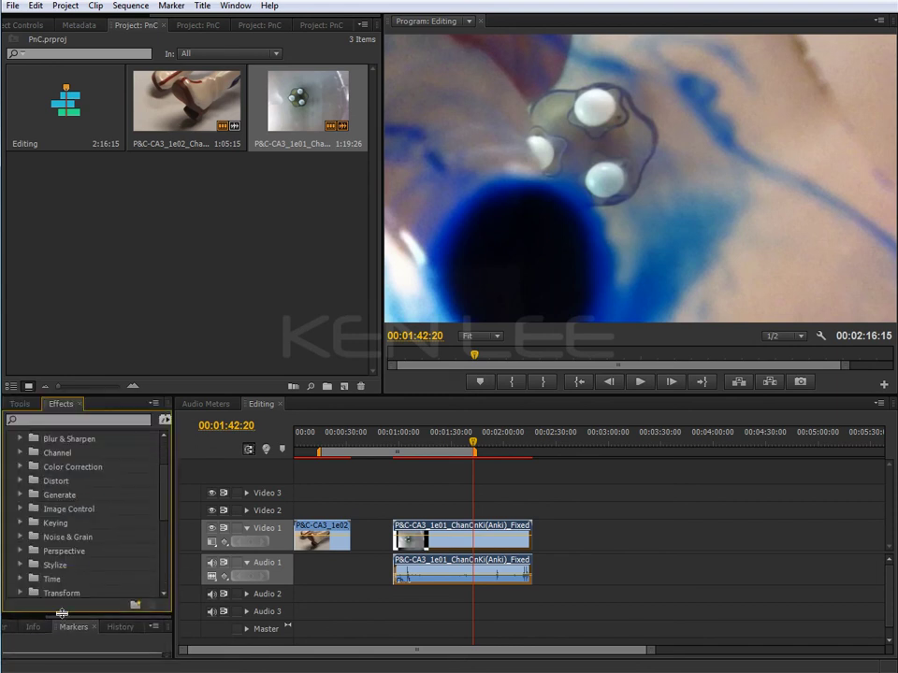
pyautogui.moveTo(87, 392); pyautogui.dragTo(87, 299)
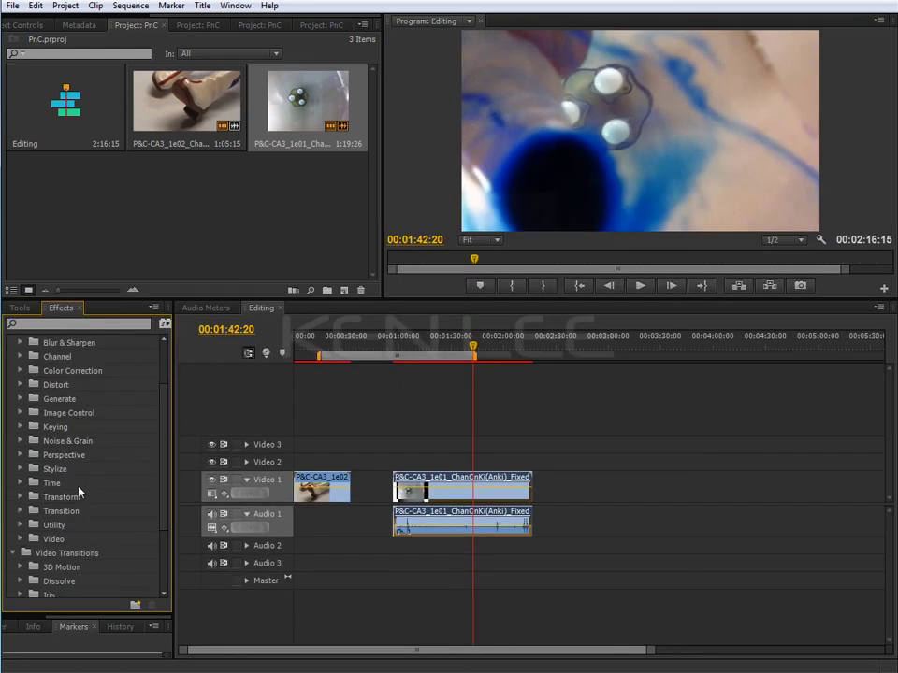
# Step: Try the Stylize > Emboss effect on the second clip, then undo it
pyautogui.click(22, 470)
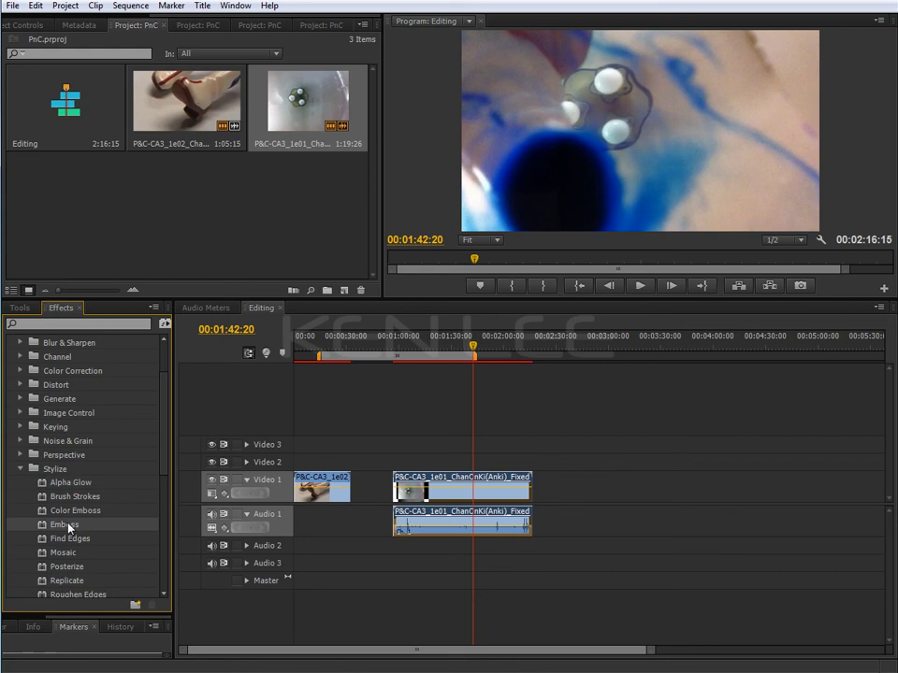
pyautogui.moveTo(69, 526); pyautogui.dragTo(428, 492)
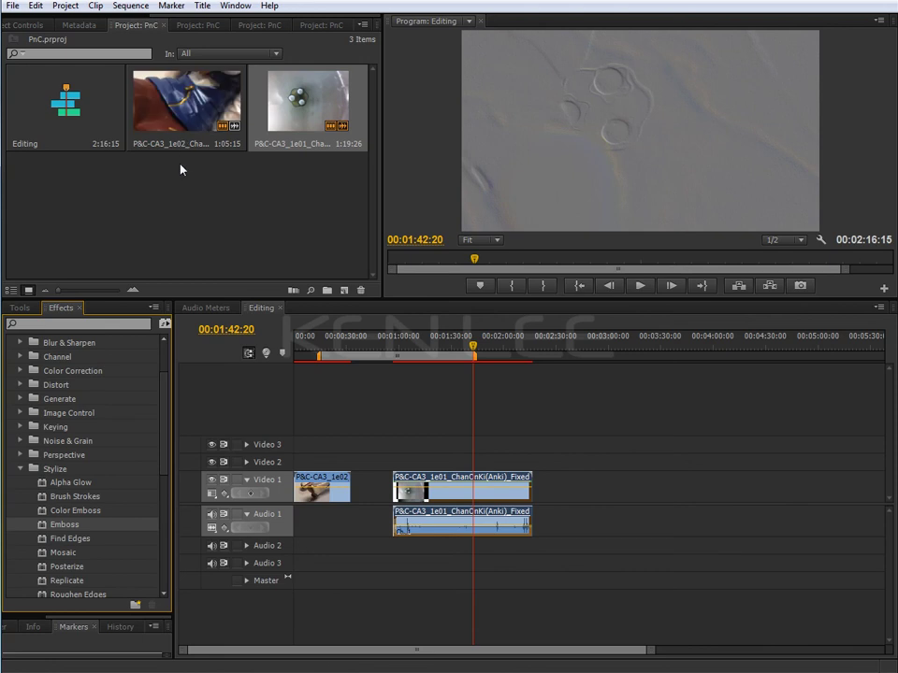
pyautogui.hotkey('ctrl', 'z')
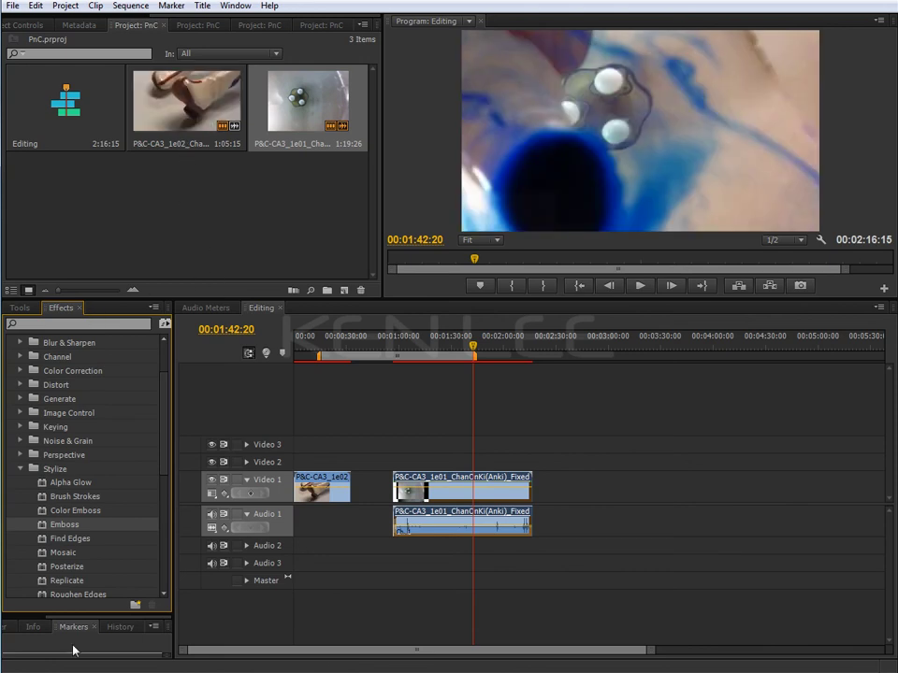
pyautogui.moveTo(74, 618); pyautogui.dragTo(75, 502)
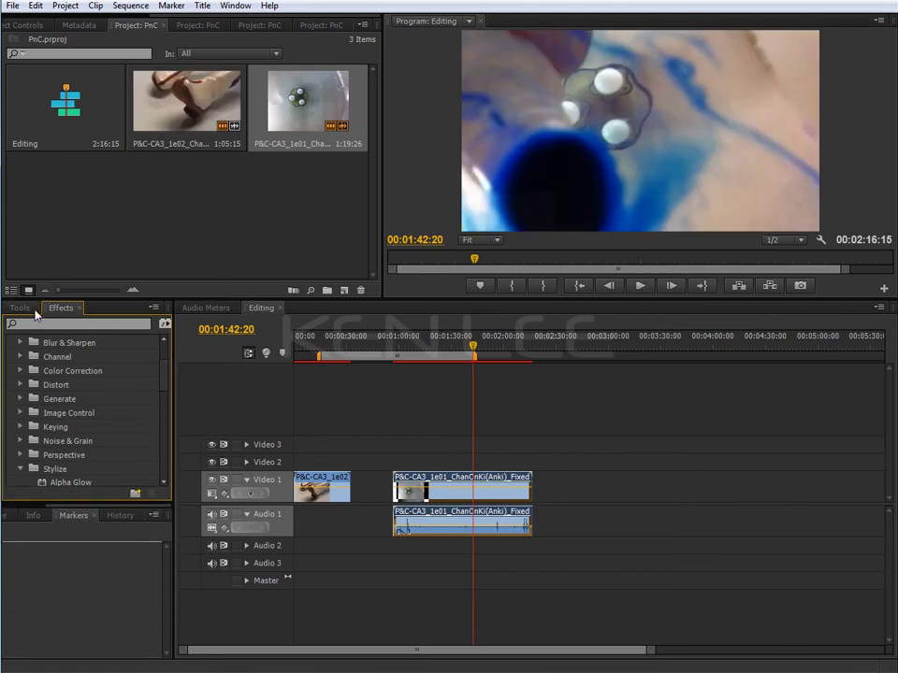
# Step: Move the second clip later on the timeline and lengthen its end
pyautogui.click(23, 309)
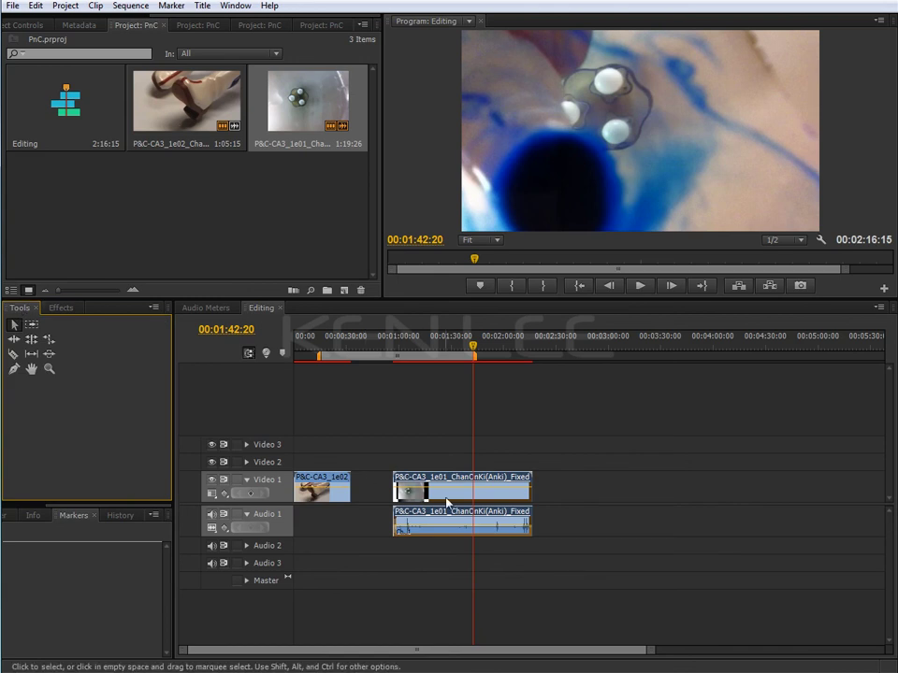
pyautogui.moveTo(448, 503); pyautogui.dragTo(510, 503)
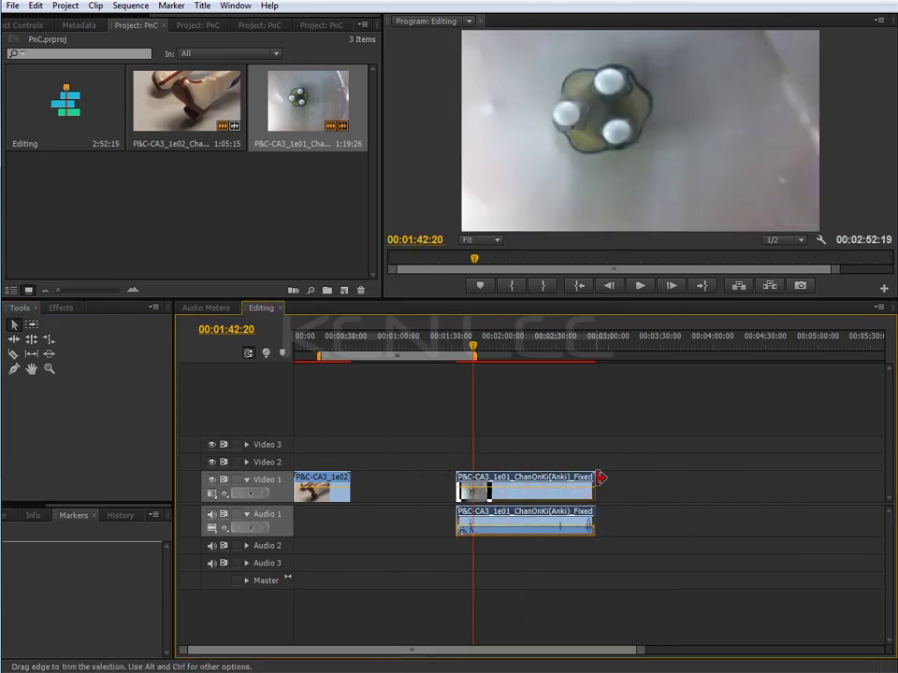
pyautogui.moveTo(601, 478)
pyautogui.mouseDown()
pyautogui.moveTo(673, 482)
pyautogui.moveTo(516, 482)
pyautogui.mouseUp()
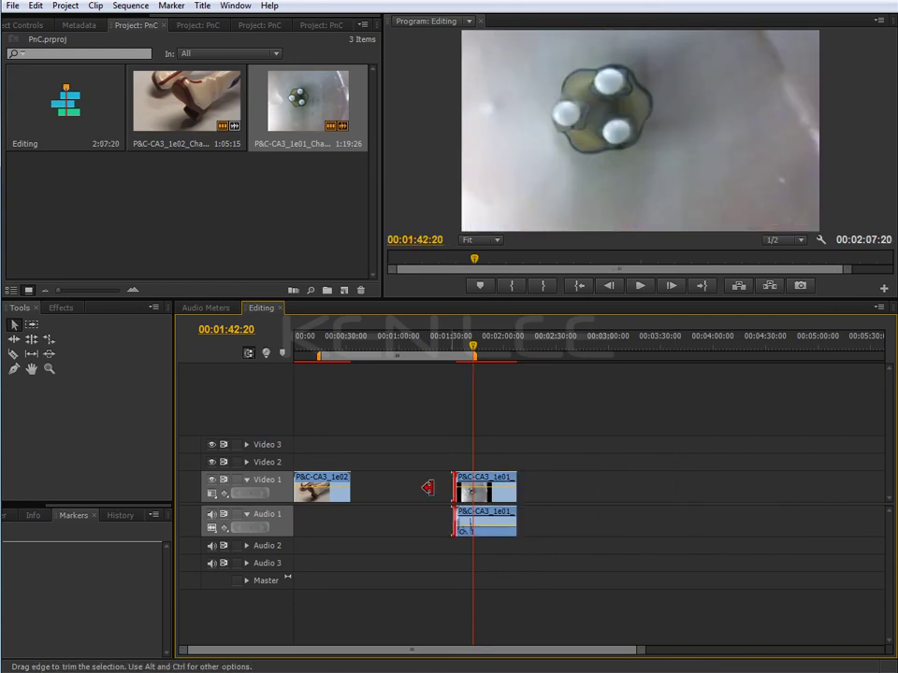
pyautogui.click(514, 482)
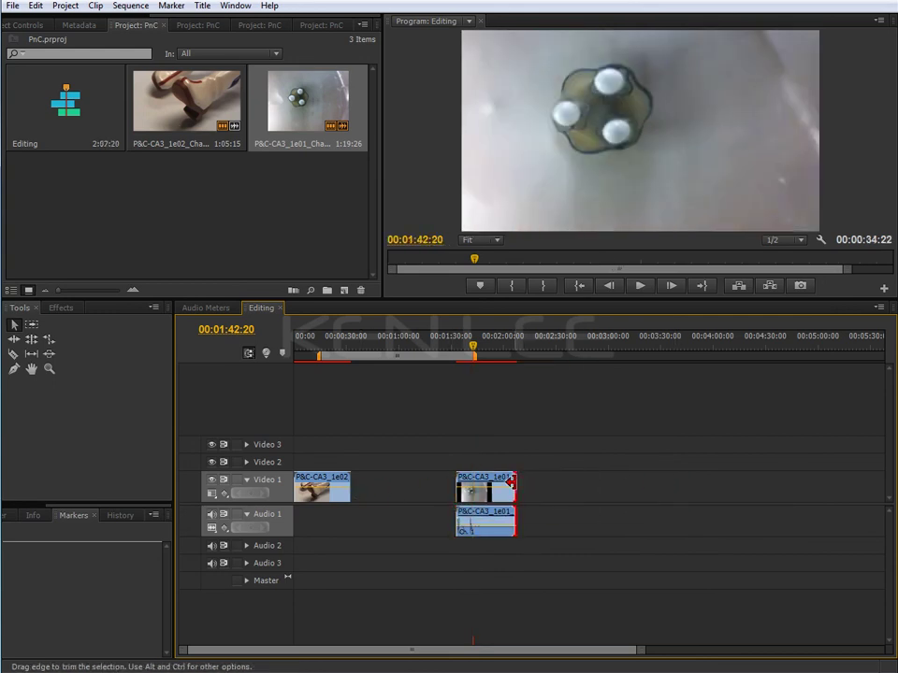
pyautogui.moveTo(510, 482); pyautogui.dragTo(593, 481)
# Step: Split the second clip at 00:02:08:23 and move the last piece later, leaving a gap
pyautogui.click(520, 352)
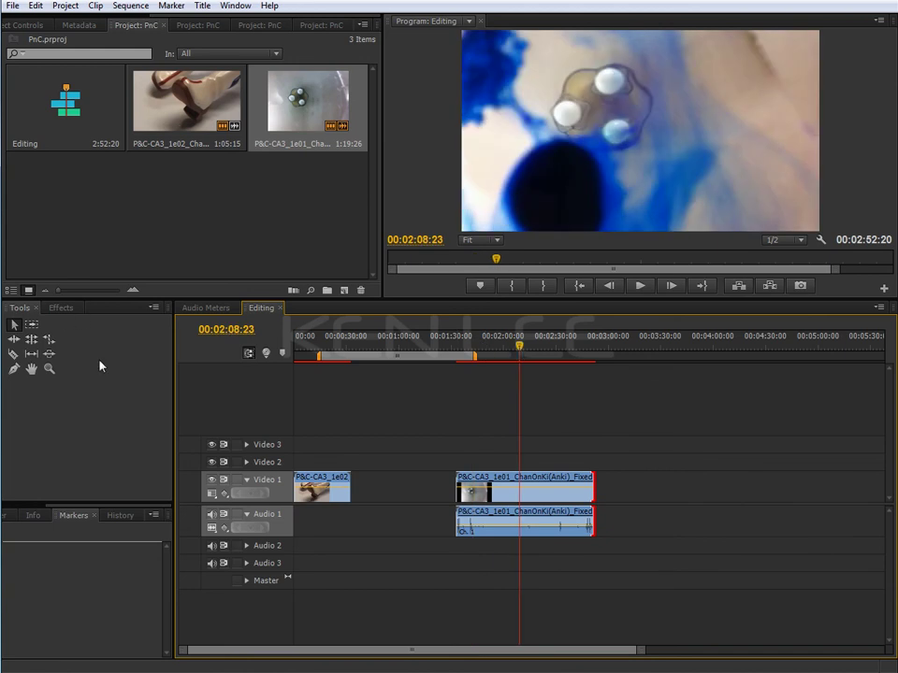
pyautogui.click(15, 326)
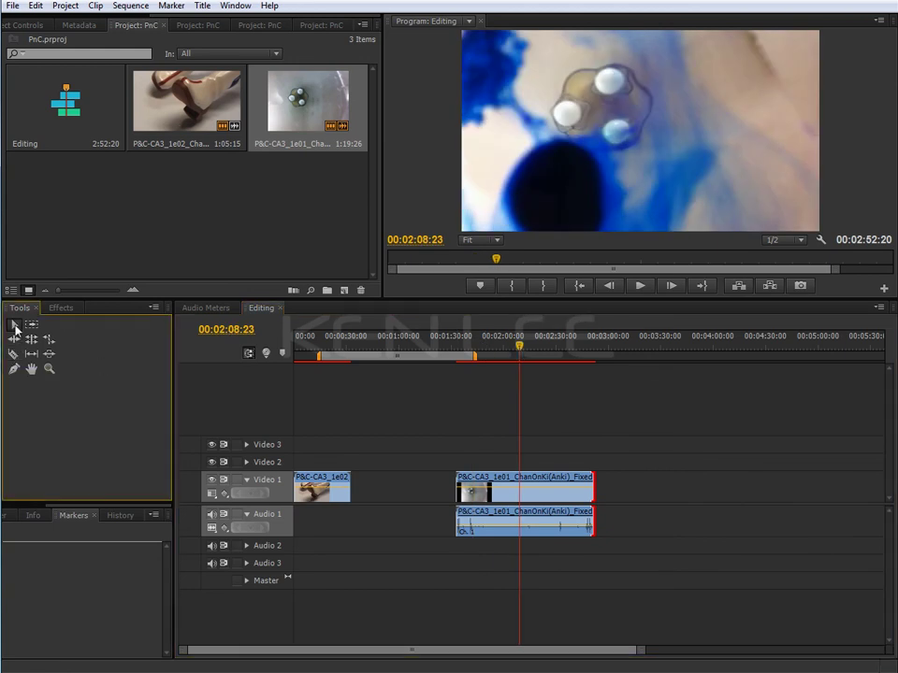
pyautogui.click(14, 354)
pyautogui.click(550, 488)
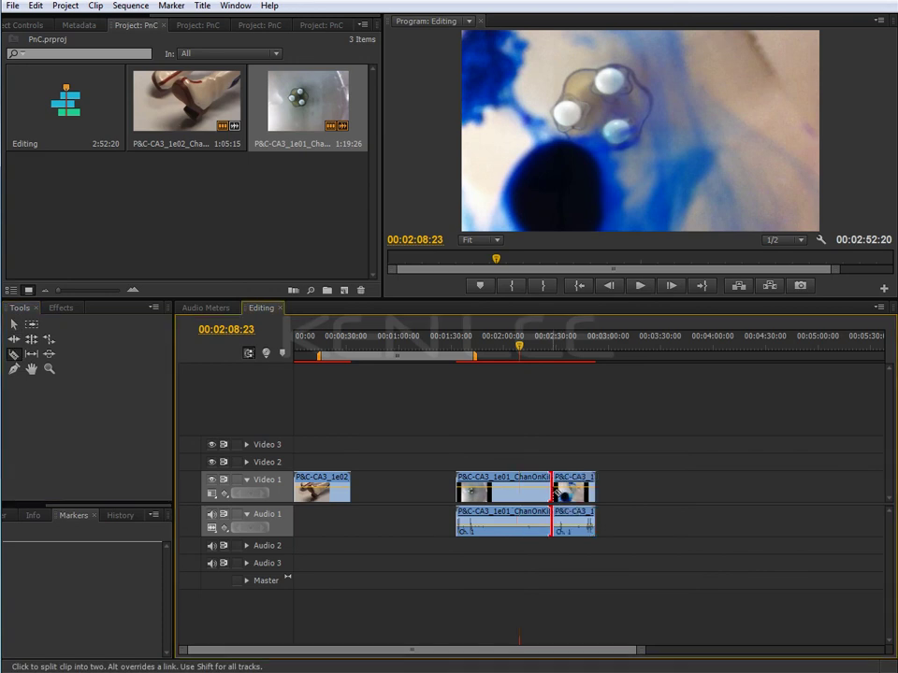
pyautogui.click(14, 325)
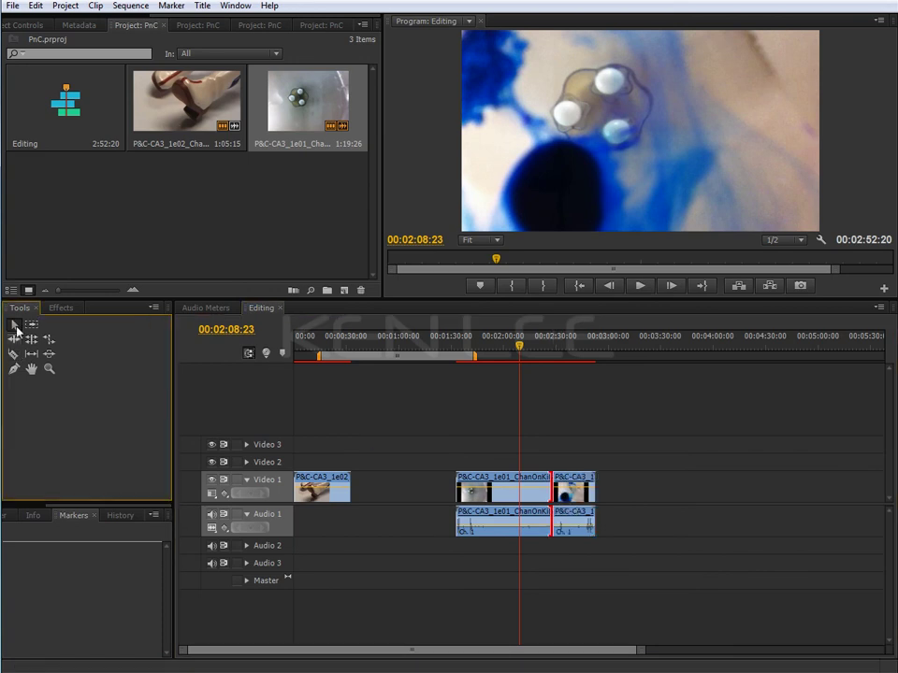
pyautogui.moveTo(572, 488); pyautogui.dragTo(622, 488)
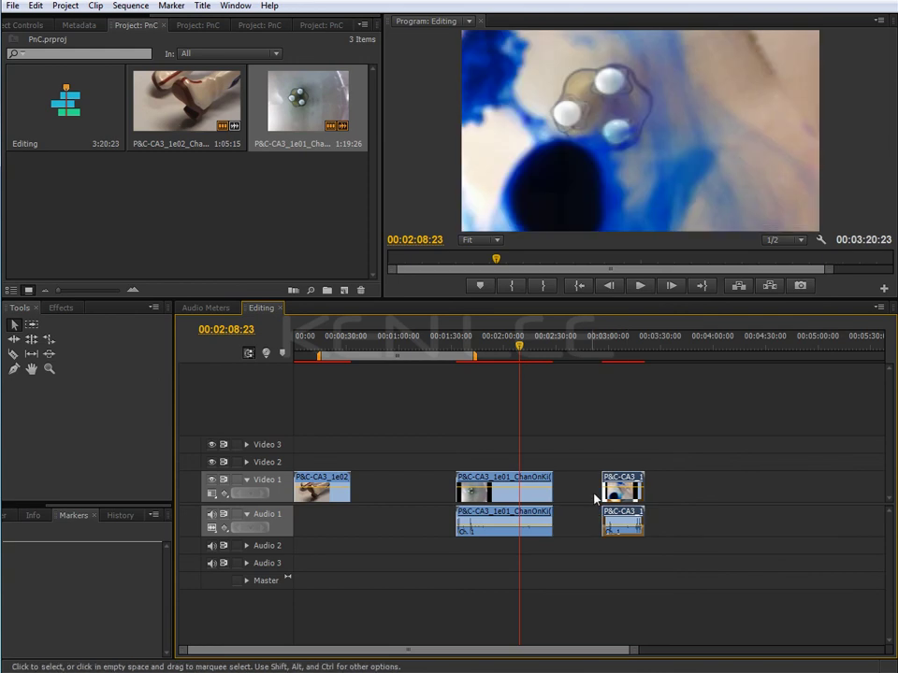
pyautogui.click(561, 350)
pyautogui.click(476, 350)
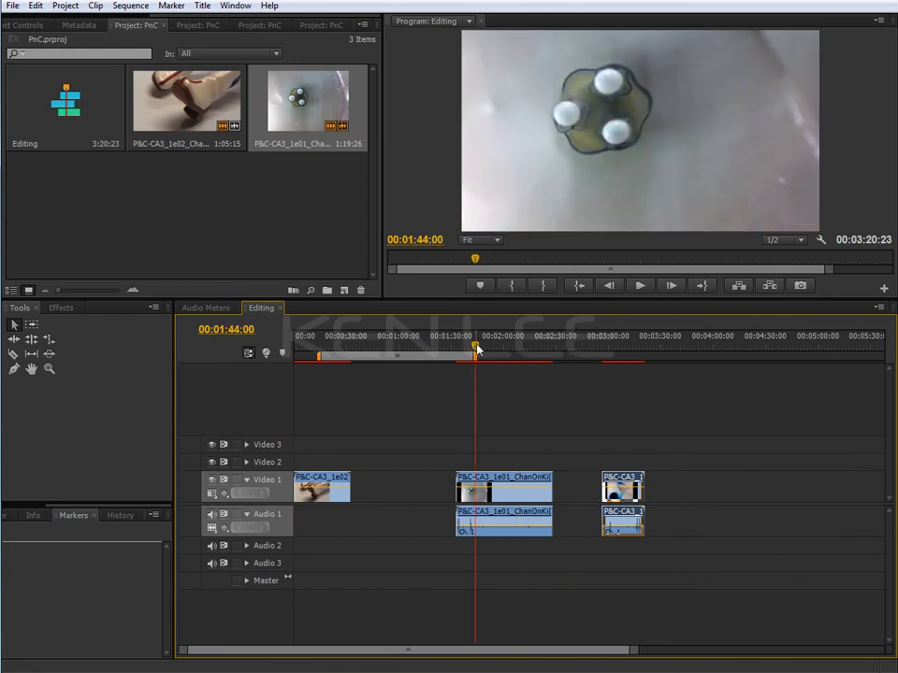